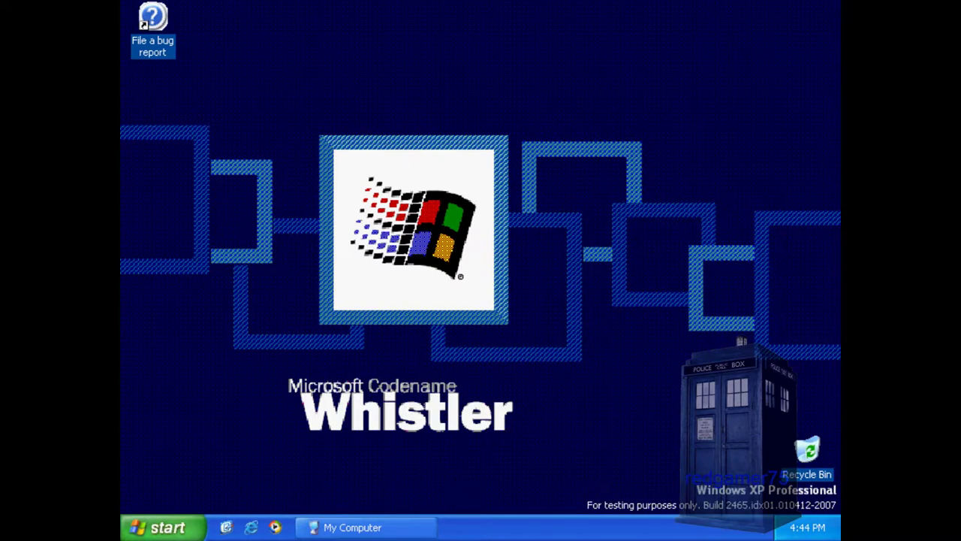
# Open the WB2PFRE_EN CD from a maximized My Computer window and launch its SETUP program.
pyautogui.click(169, 527)
pyautogui.click(366, 293)
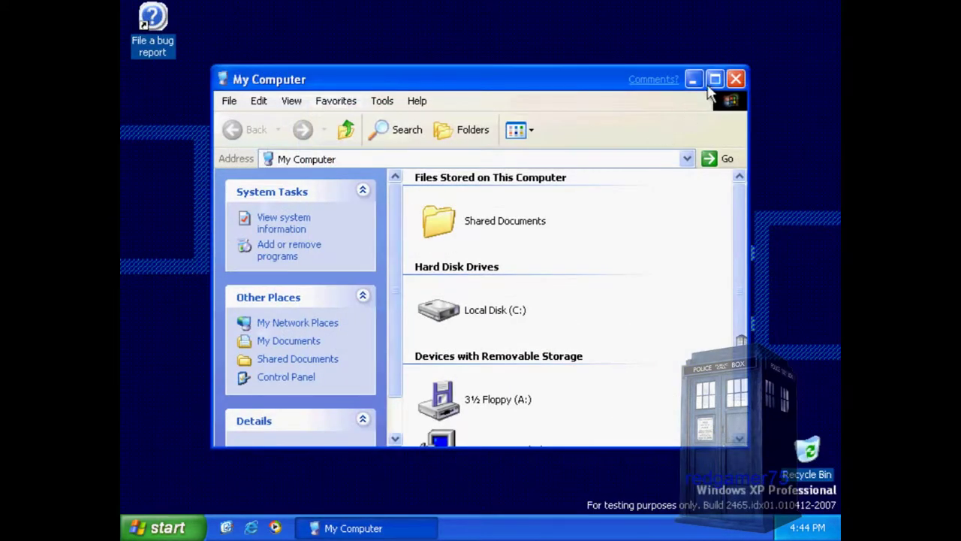
pyautogui.click(715, 79)
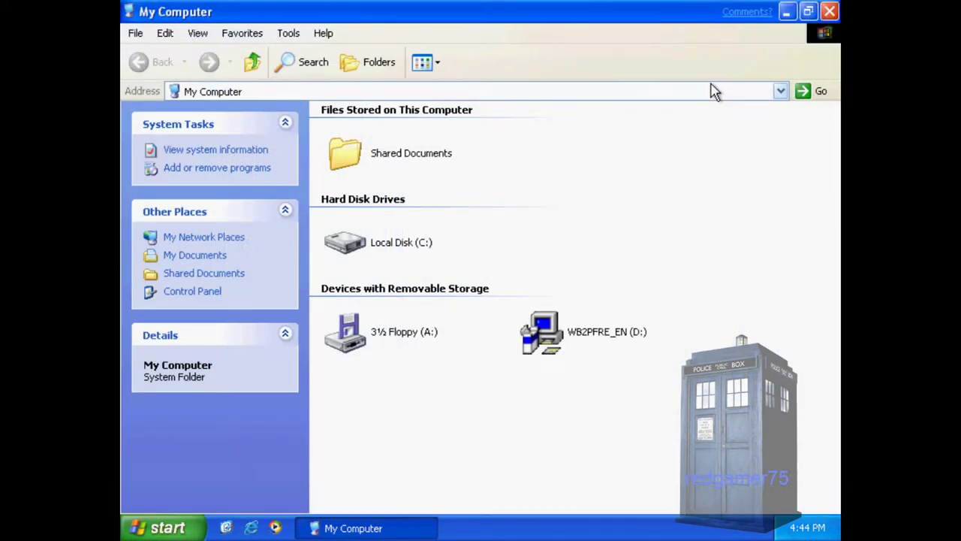
pyautogui.click(552, 345)
pyautogui.rightClick(548, 340)
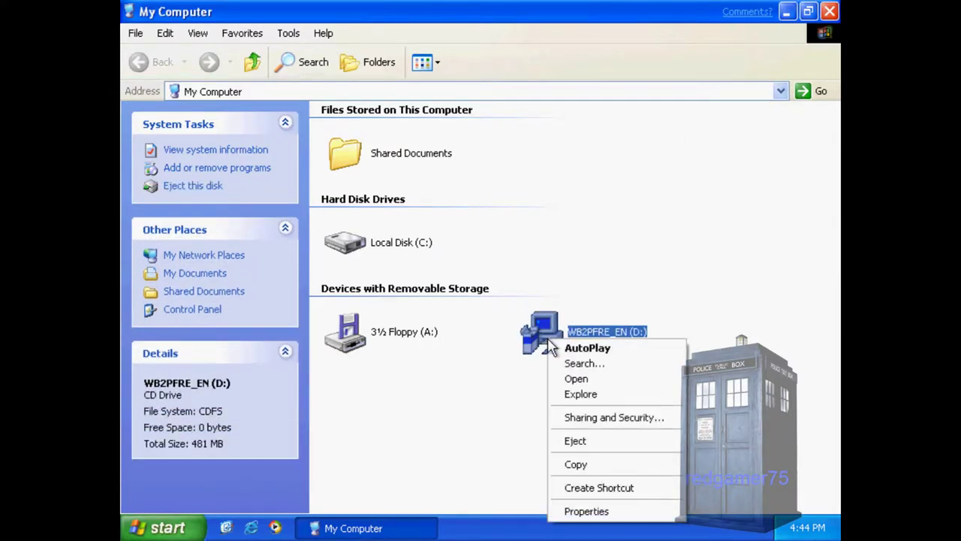
pyautogui.click(590, 383)
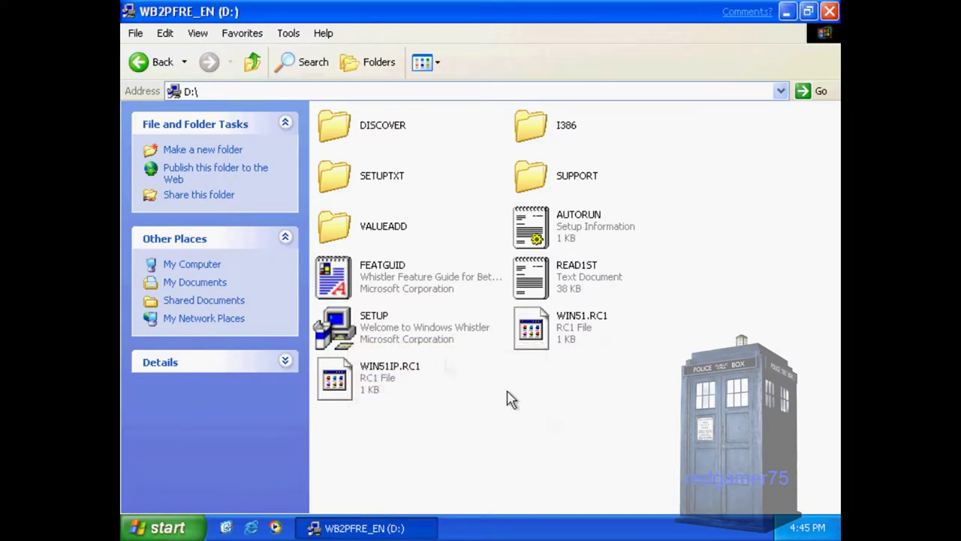
pyautogui.doubleClick(349, 338)
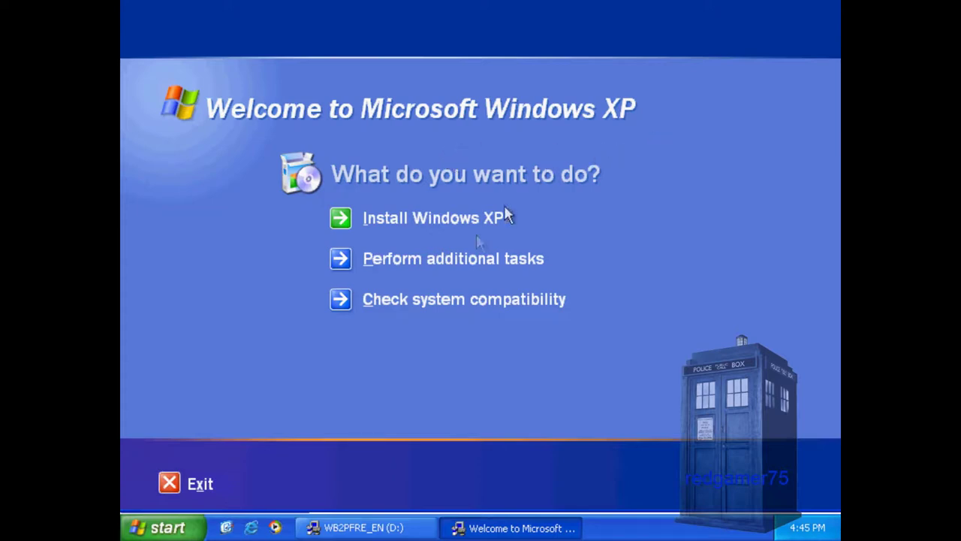
# Choose Install Windows XP on the setup welcome screen.
pyautogui.click(473, 224)
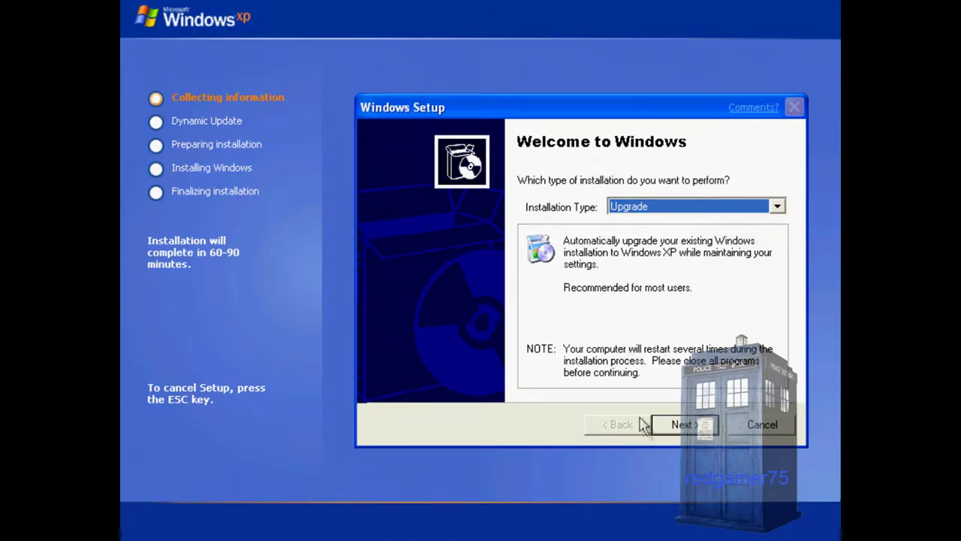
# Keep the Upgrade type, accept the licence, pass the product key and skip Dynamic Update.
pyautogui.click(680, 424)
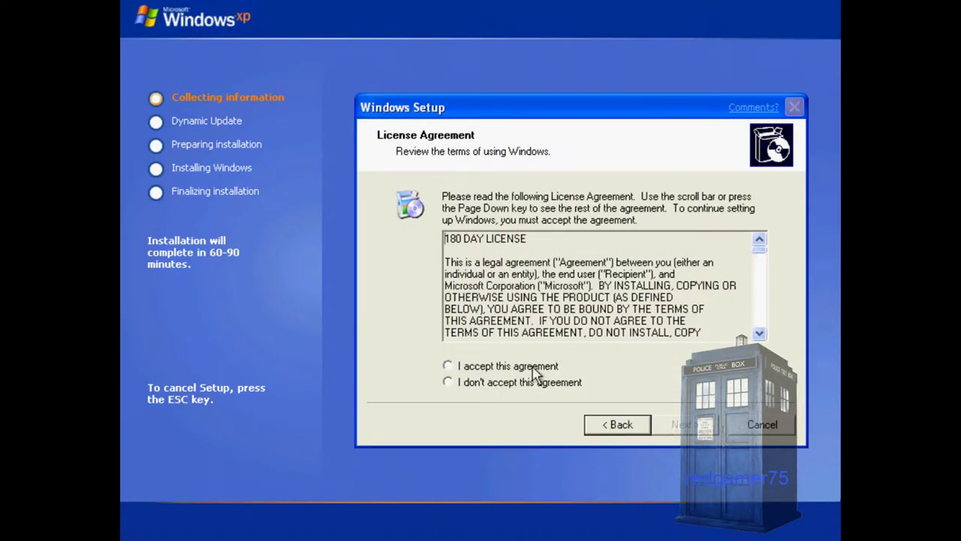
pyautogui.click(535, 366)
pyautogui.click(676, 425)
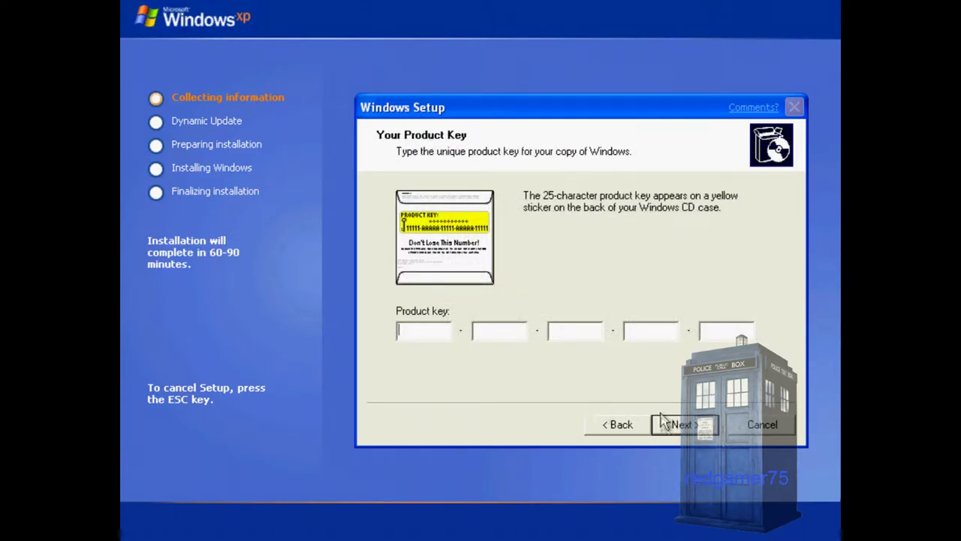
pyautogui.click(674, 430)
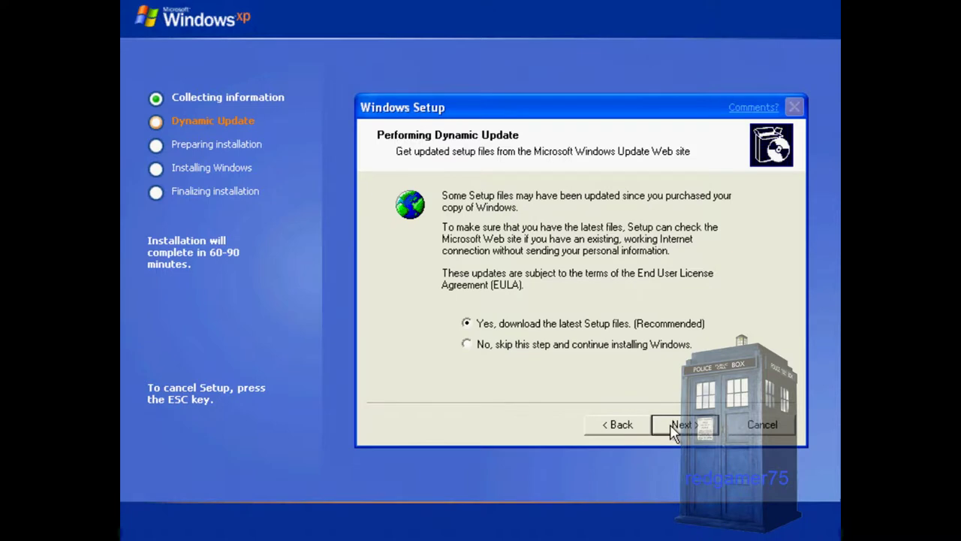
pyautogui.click(672, 426)
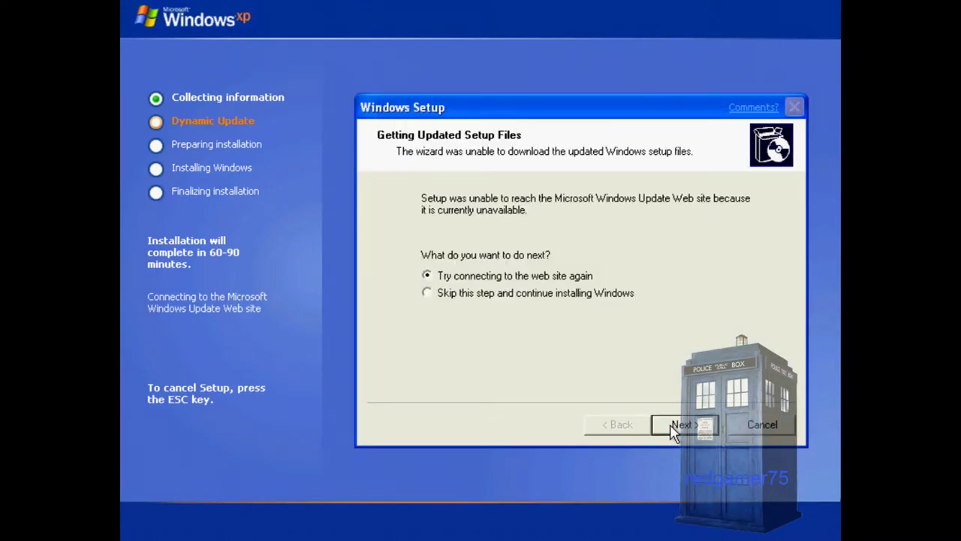
pyautogui.press('Down')
pyautogui.click(671, 425)
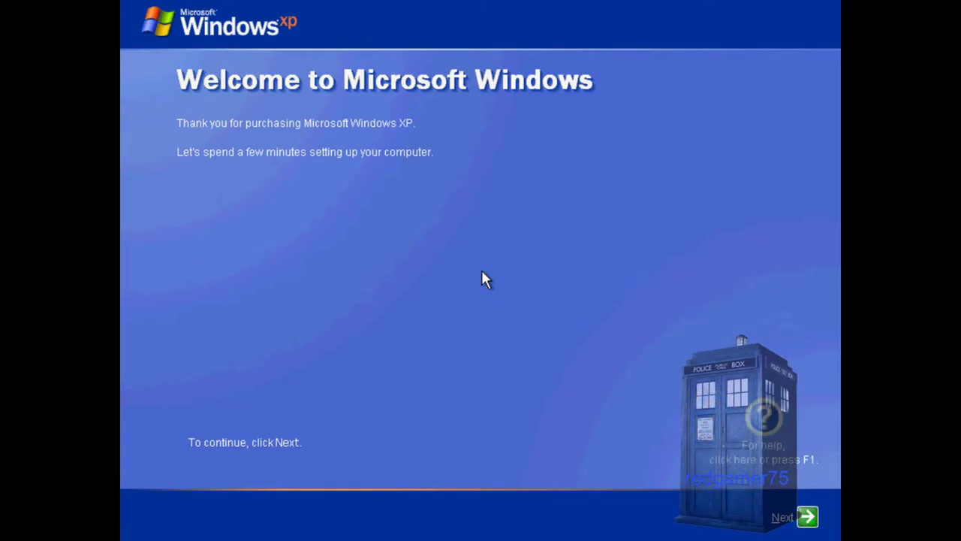
# Answer yes to activating Windows over the Internet and to registering with Microsoft now.
pyautogui.click(807, 518)
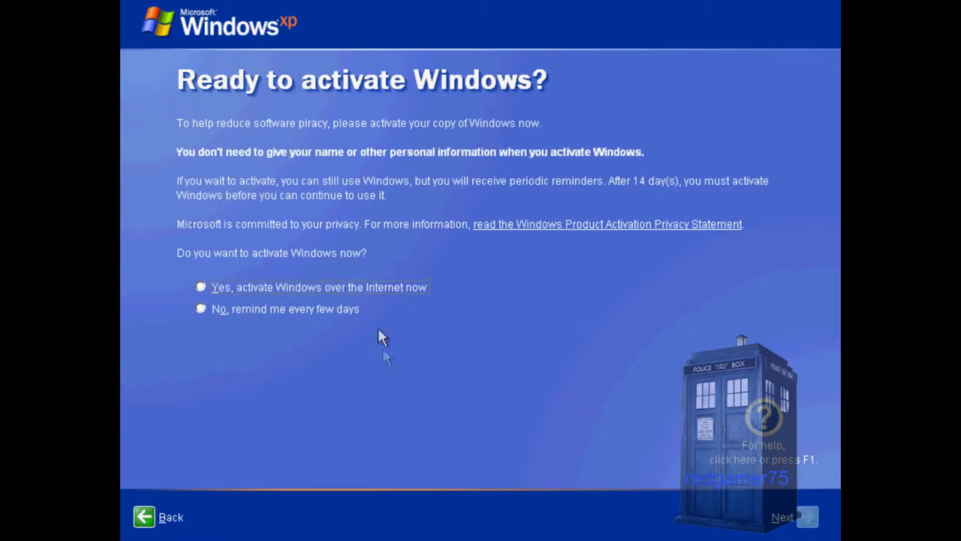
pyautogui.click(202, 288)
pyautogui.click(805, 517)
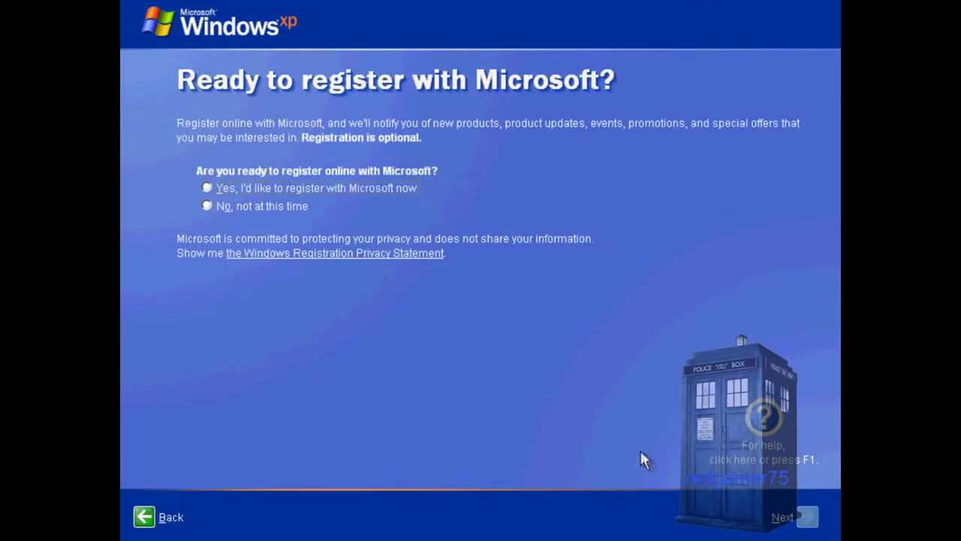
pyautogui.click(207, 188)
pyautogui.click(805, 517)
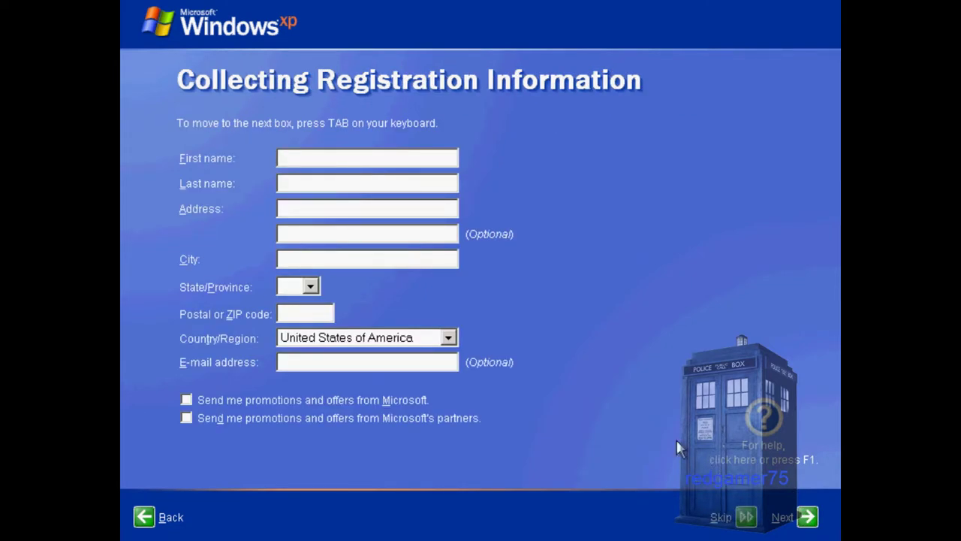
# Fill the name, address, city, state and code fields with placeholder gibberish text.
pyautogui.write('jagsfjasefv')
pyautogui.press('Tab')
pyautogui.write('javfjavsuefvg')
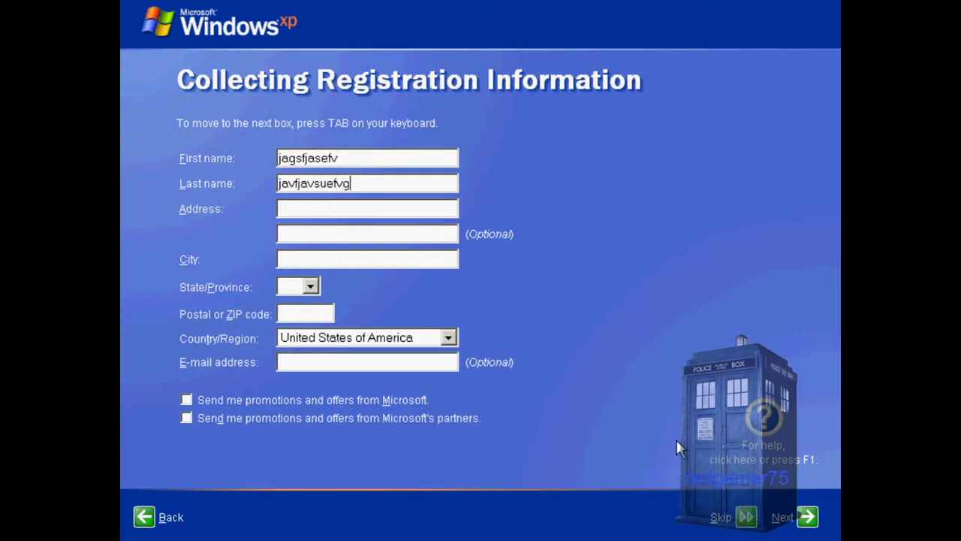
pyautogui.press('Tab')
pyautogui.write('yvsuyavuyefuy')
pyautogui.press('Tab')
pyautogui.press('Tab')
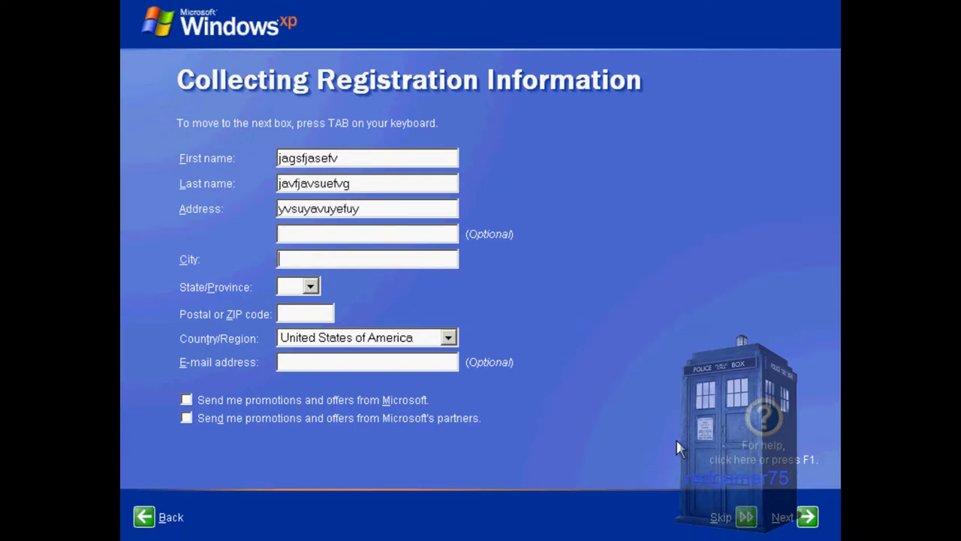
pyautogui.write('ysafyevyusuyvayuf')
pyautogui.press('Tab')
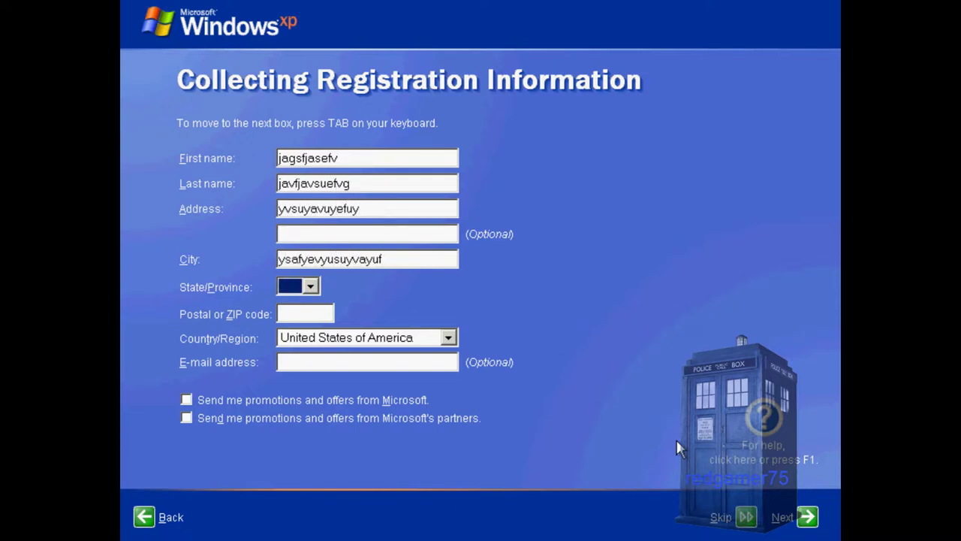
pyautogui.press('a')
pyautogui.press('Tab')
pyautogui.write('uav')
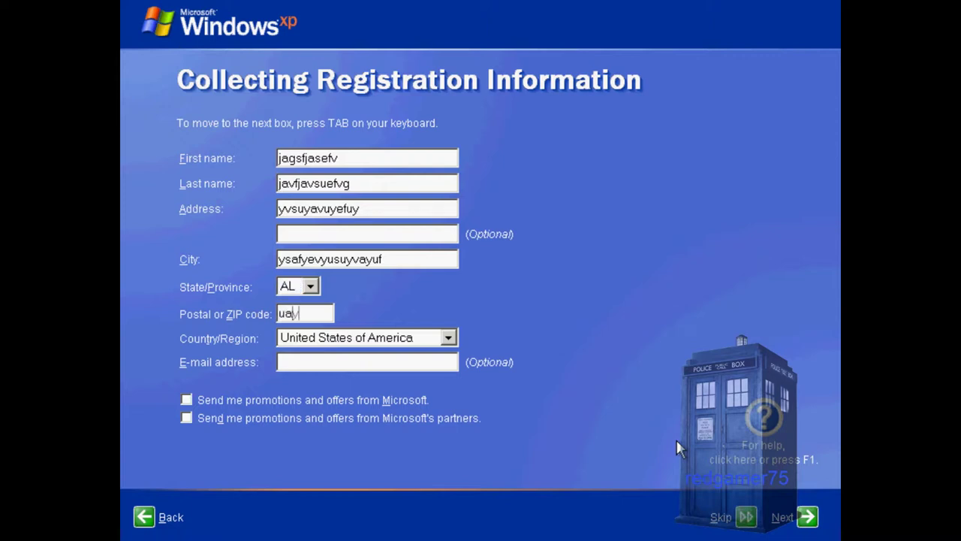
pyautogui.write('vfuyae')
pyautogui.press('Tab')
pyautogui.press('y')
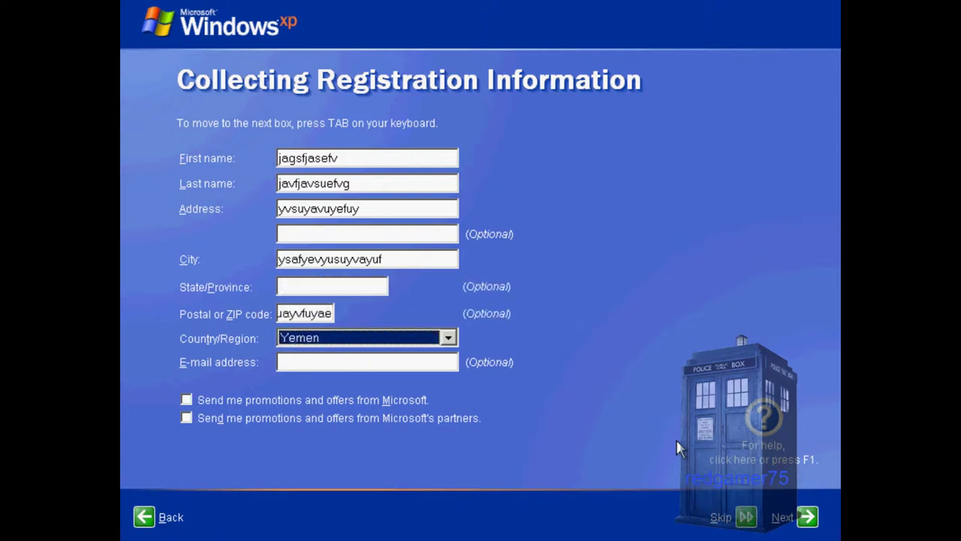
pyautogui.press('Tab')
pyautogui.write('auyefyuef')
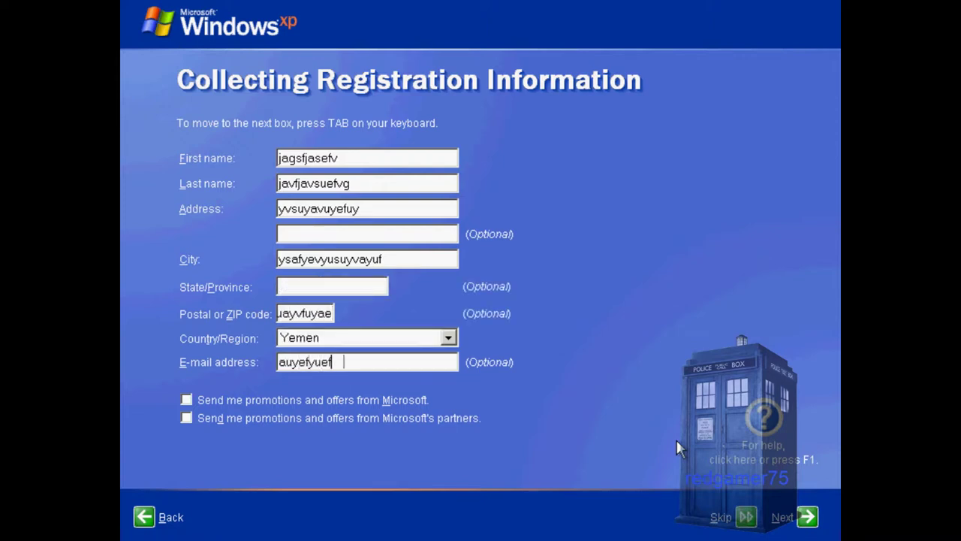
pyautogui.write('yuavfvffveawvyu')
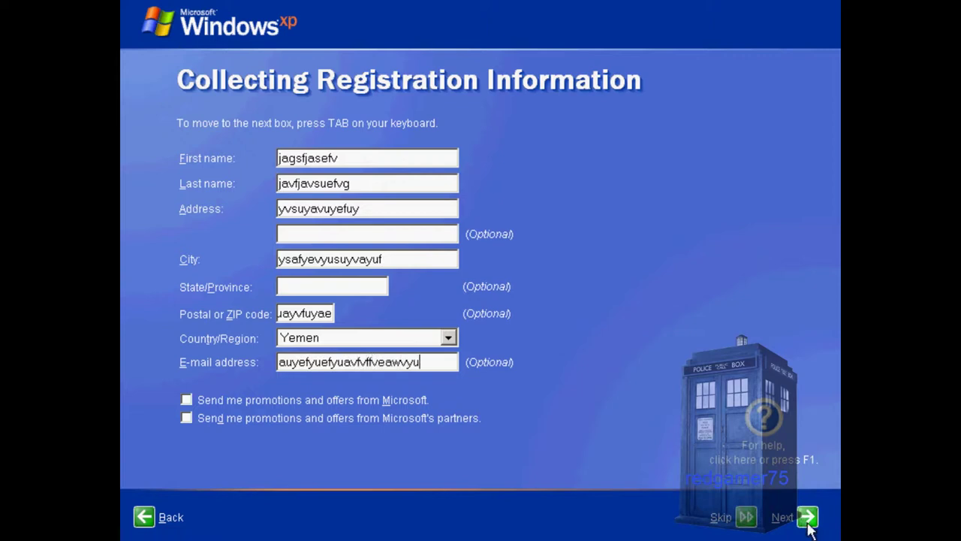
# Set the country to Australia, clear the invalid e-mail and ZIP code, and submit.
pyautogui.click(449, 337)
pyautogui.moveTo(451, 397); pyautogui.dragTo(442, 38)
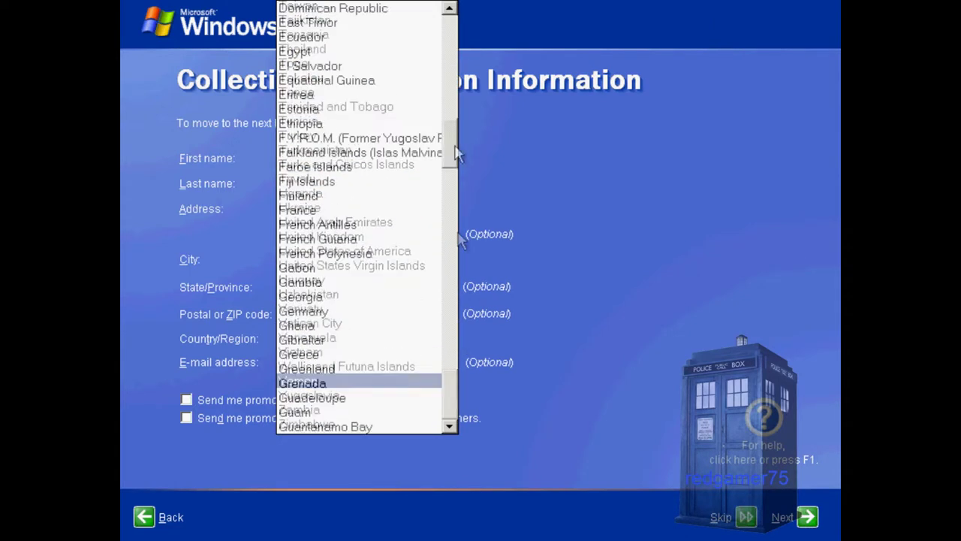
pyautogui.click(342, 183)
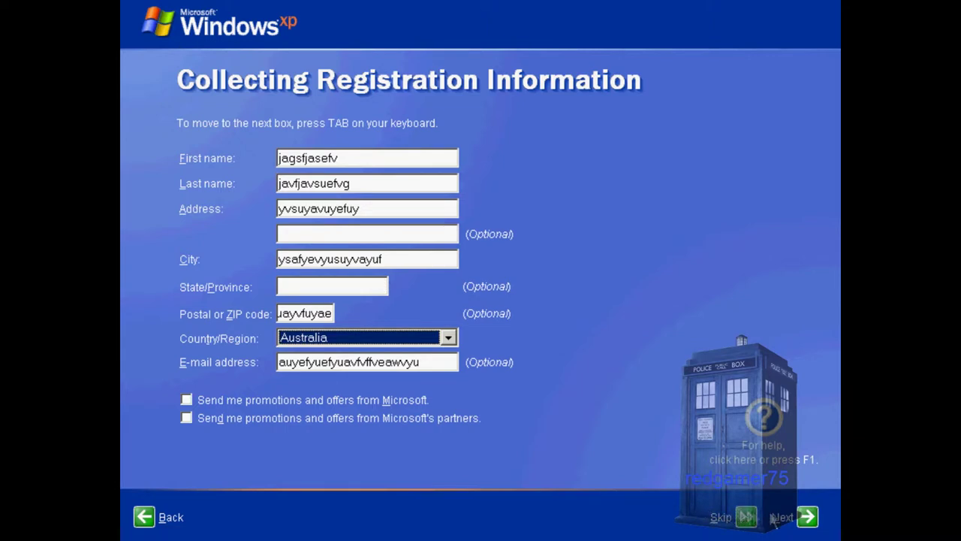
pyautogui.click(805, 515)
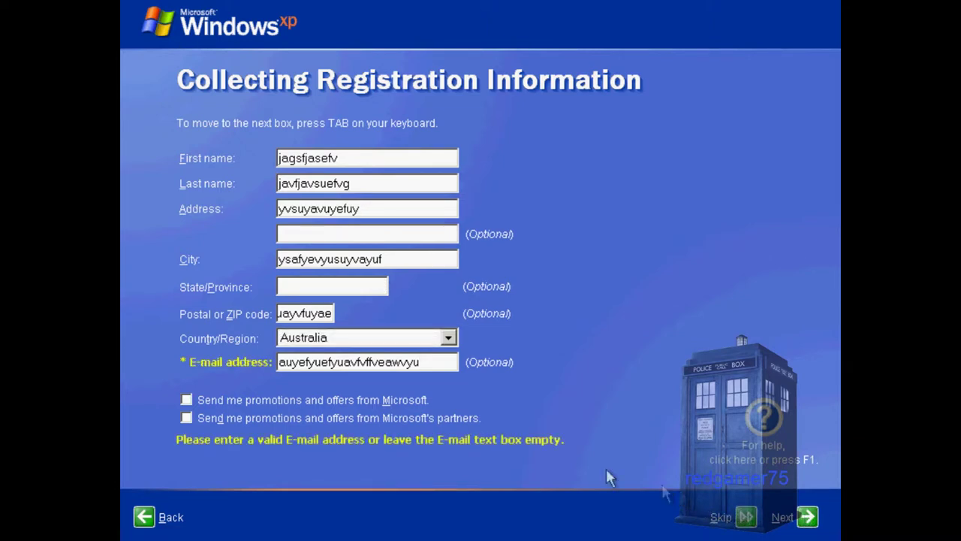
pyautogui.moveTo(406, 362); pyautogui.dragTo(448, 362)
pyautogui.hotkey('shift', 'Home')
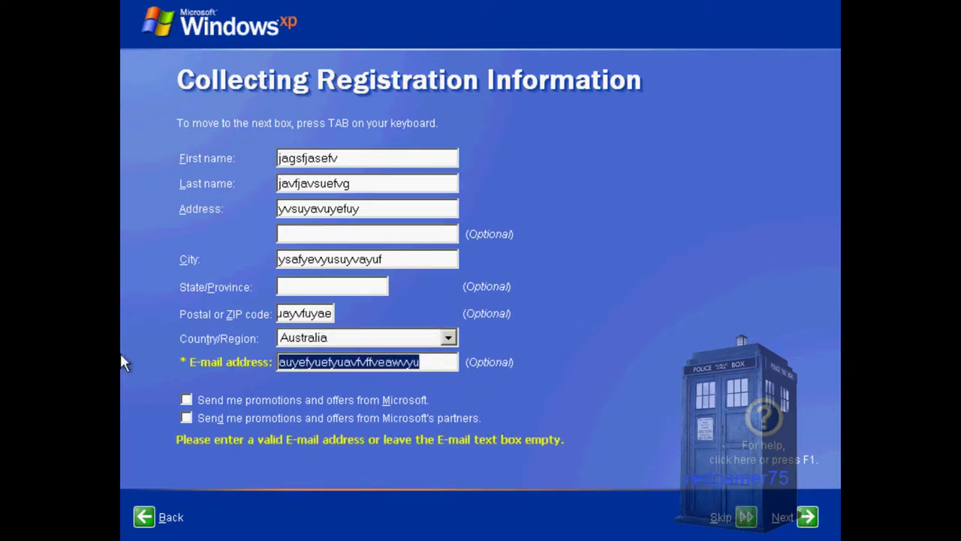
pyautogui.press('BackSpace')
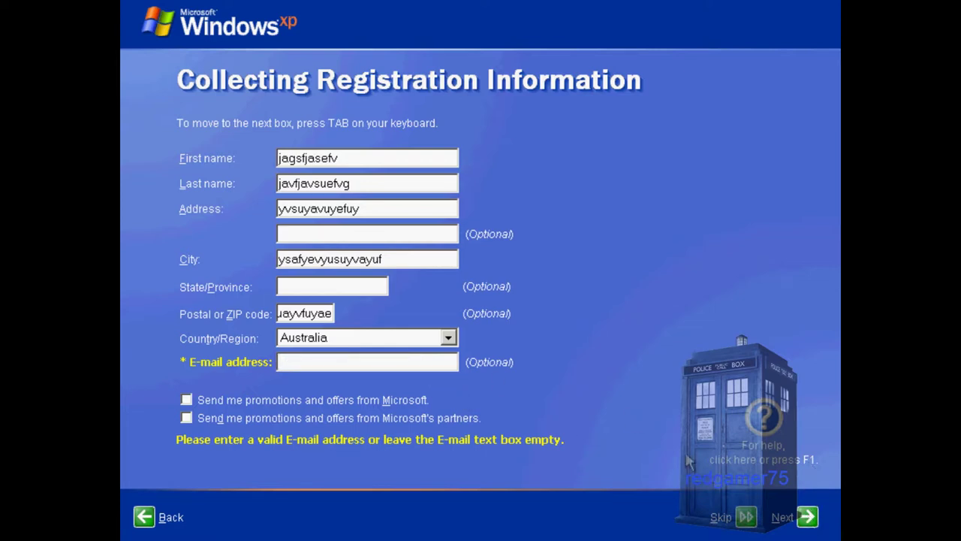
pyautogui.moveTo(333, 314); pyautogui.dragTo(126, 322)
pyautogui.press('BackSpace')
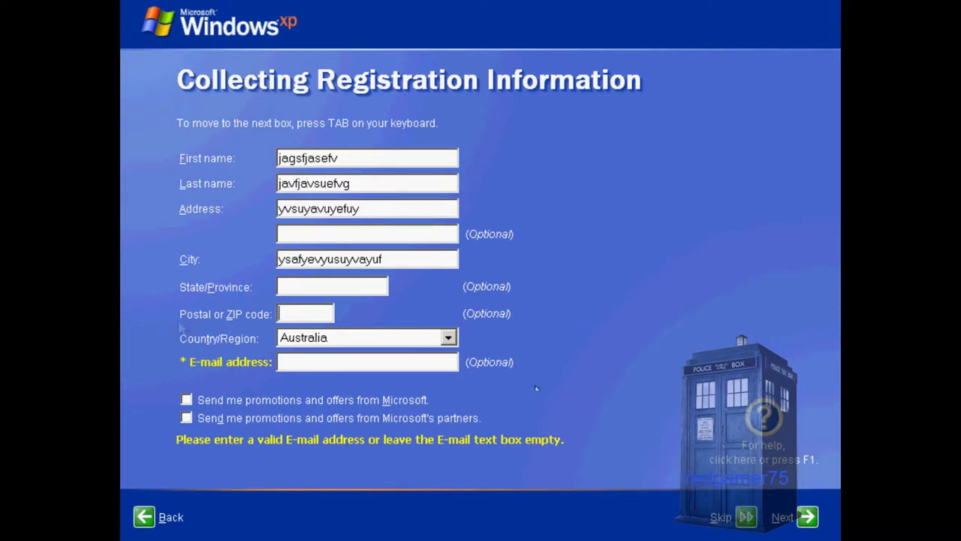
pyautogui.click(807, 518)
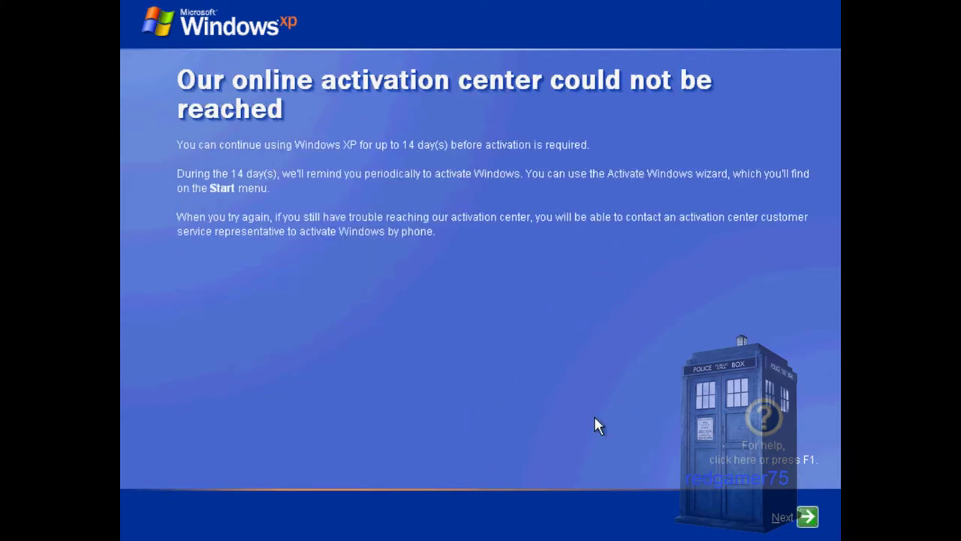
# Dismiss the activation failure notice and change the user name to redgamer75.
pyautogui.click(805, 517)
pyautogui.write('jagsfjasefv')
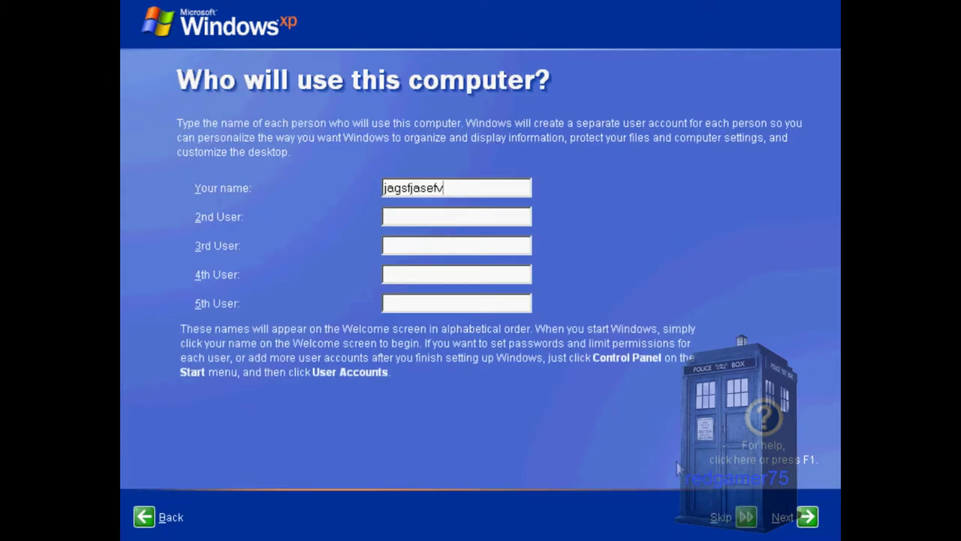
pyautogui.moveTo(468, 188); pyautogui.dragTo(122, 176)
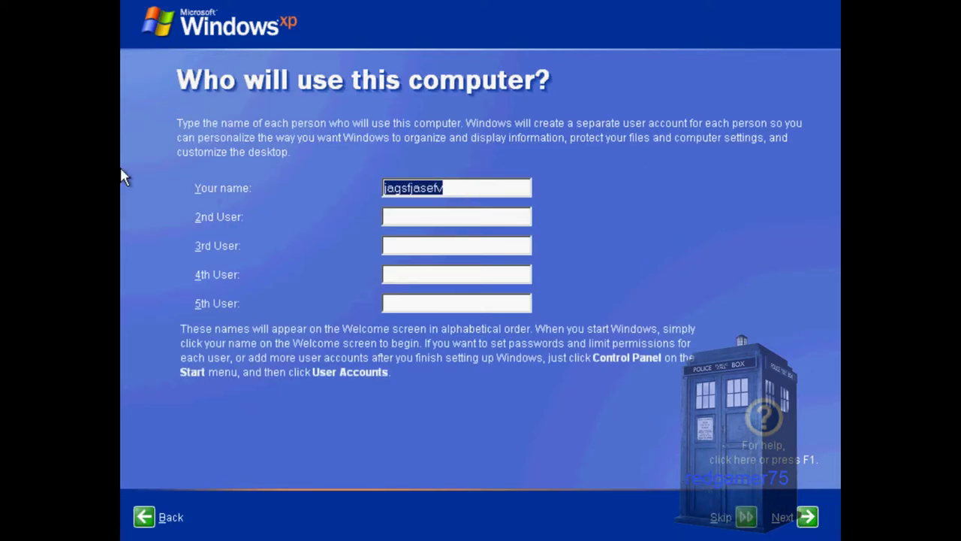
pyautogui.write('redgamer75')
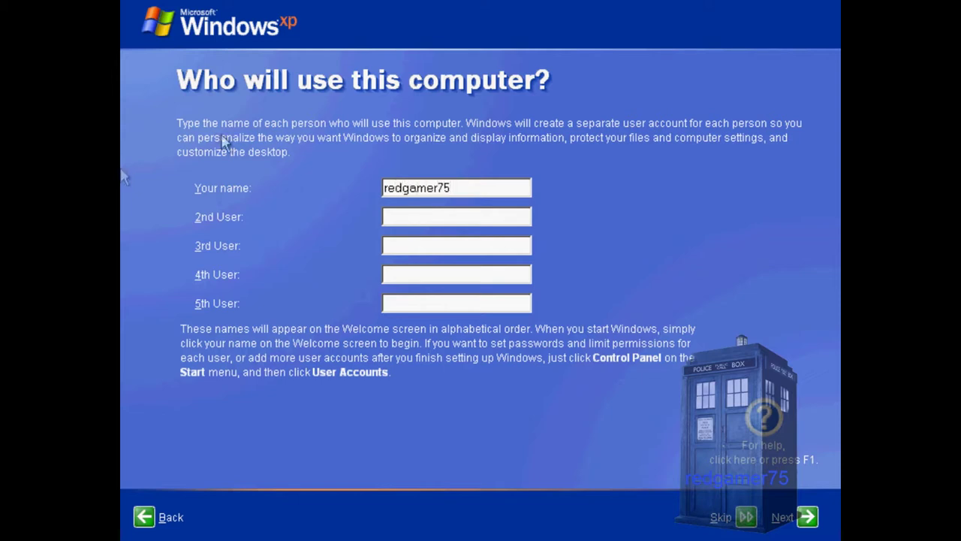
pyautogui.click(807, 518)
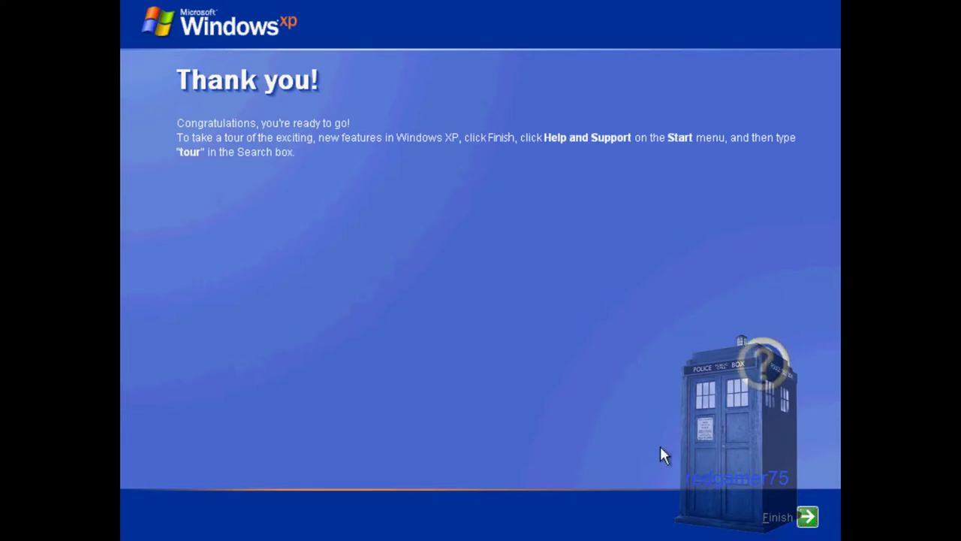
# Finish setup and decline making Messenger the default calling program.
pyautogui.click(806, 518)
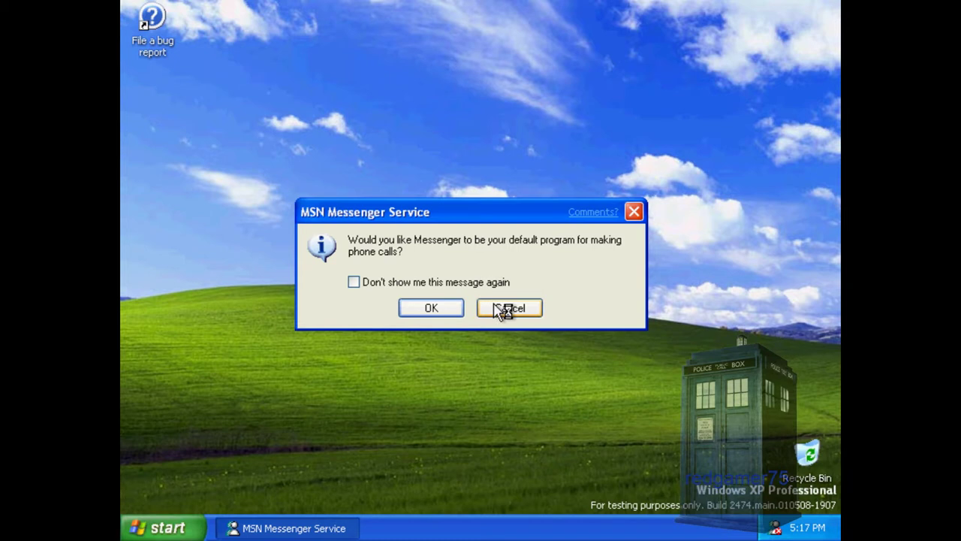
pyautogui.click(498, 308)
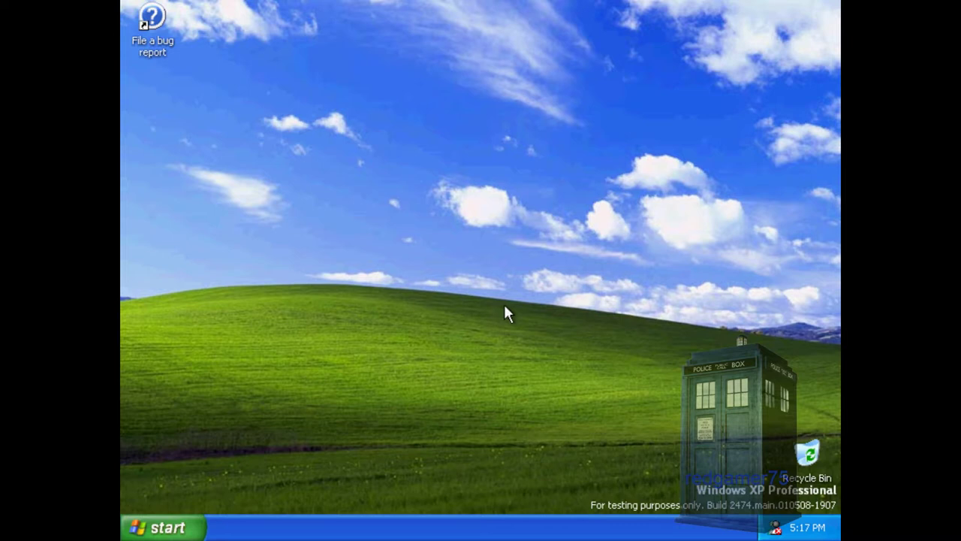
# Open the Desktop background settings in Display Properties and browse for an image file.
pyautogui.rightClick(463, 306)
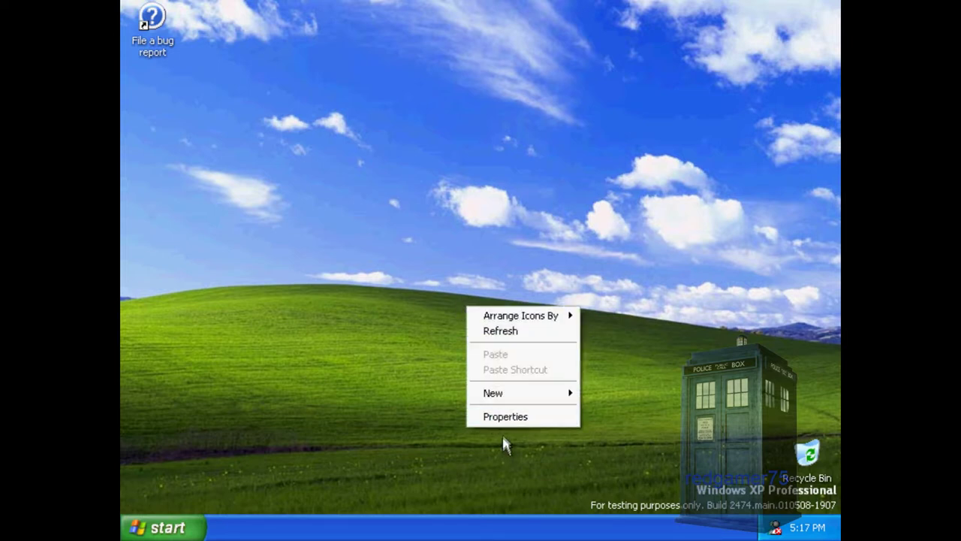
pyautogui.click(494, 421)
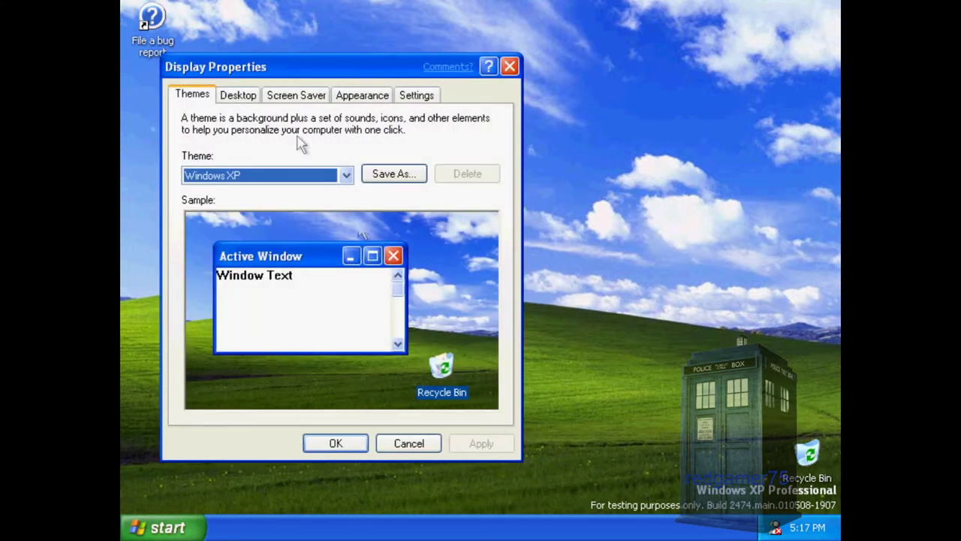
pyautogui.click(256, 93)
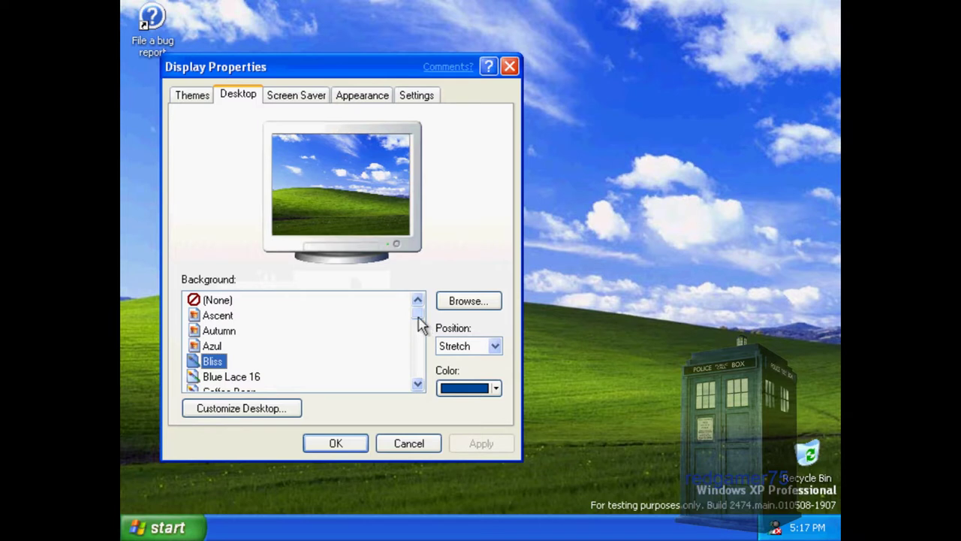
pyautogui.moveTo(418, 322); pyautogui.dragTo(422, 386)
pyautogui.click(466, 305)
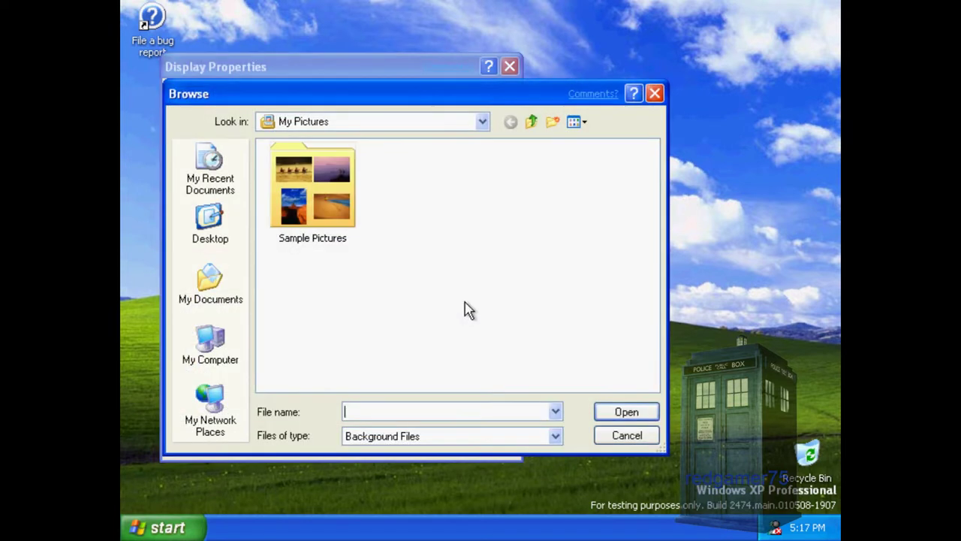
pyautogui.click(216, 359)
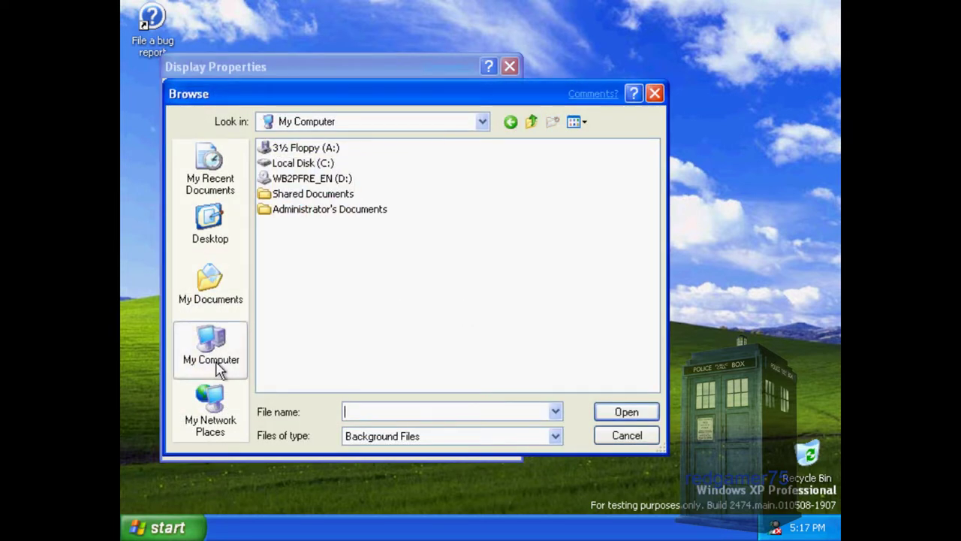
# Apply C:\WINDOWS\system32\setup as the desktop wallpaper.
pyautogui.doubleClick(297, 163)
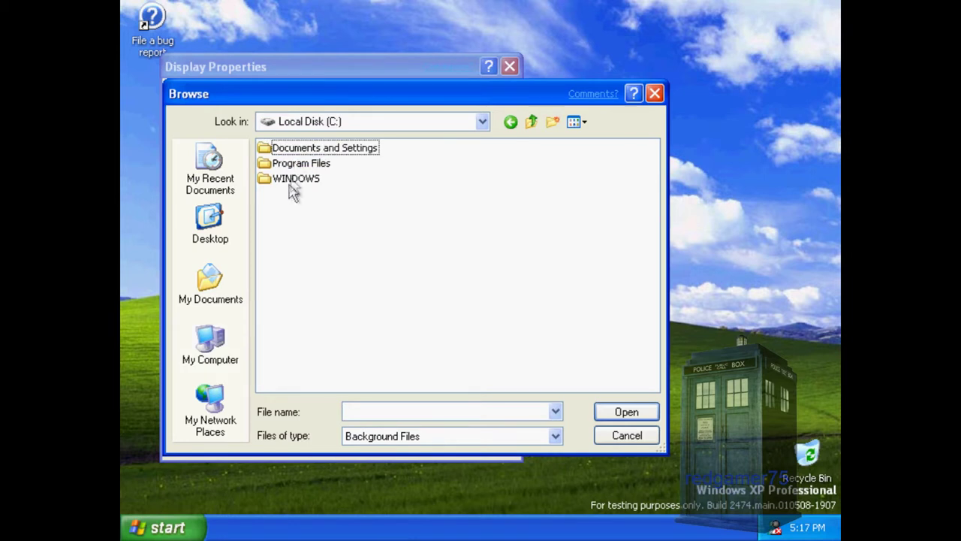
pyautogui.click(291, 181)
pyautogui.doubleClick(290, 181)
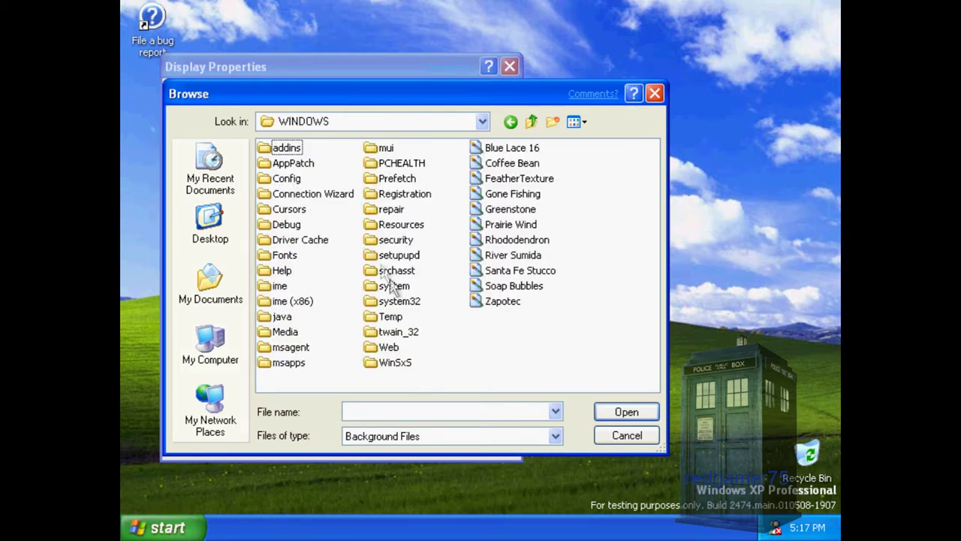
pyautogui.doubleClick(399, 304)
pyautogui.doubleClick(492, 315)
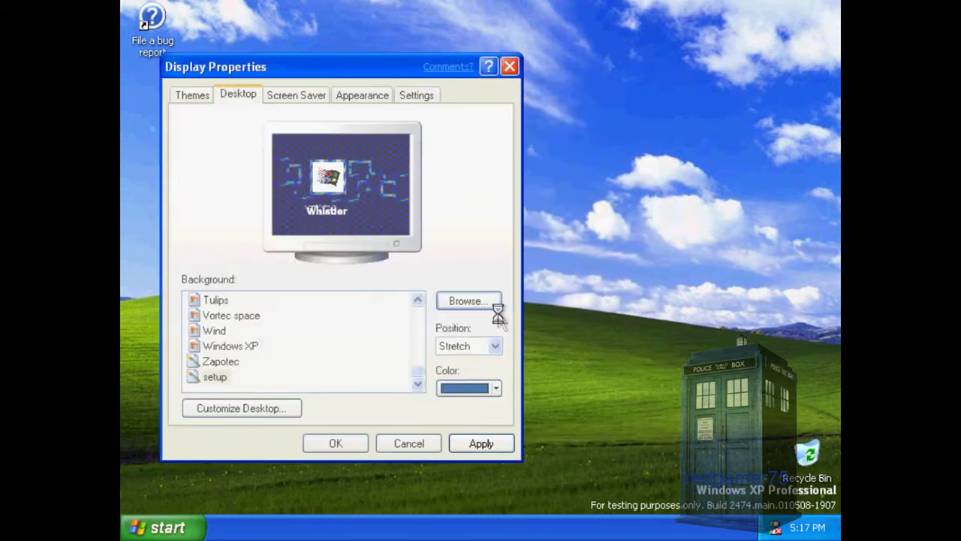
pyautogui.click(492, 443)
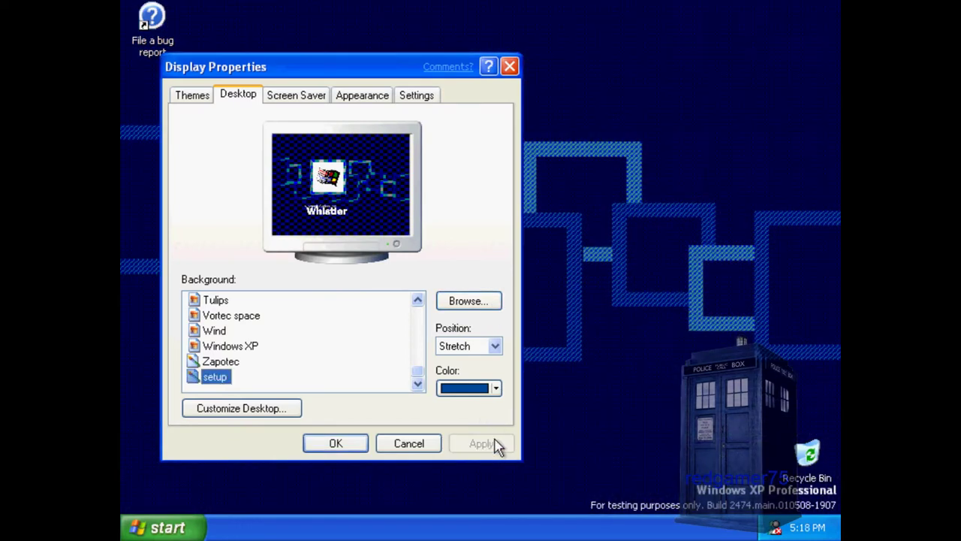
pyautogui.click(325, 446)
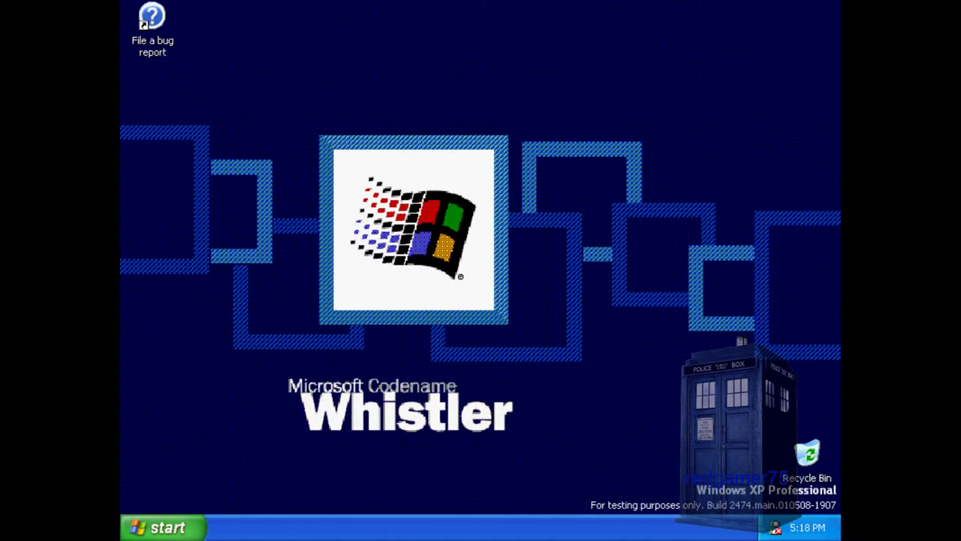
pyautogui.click(143, 528)
# Browse All Programs and My Computer's drives, then open the Control Panel.
pyautogui.click(268, 500)
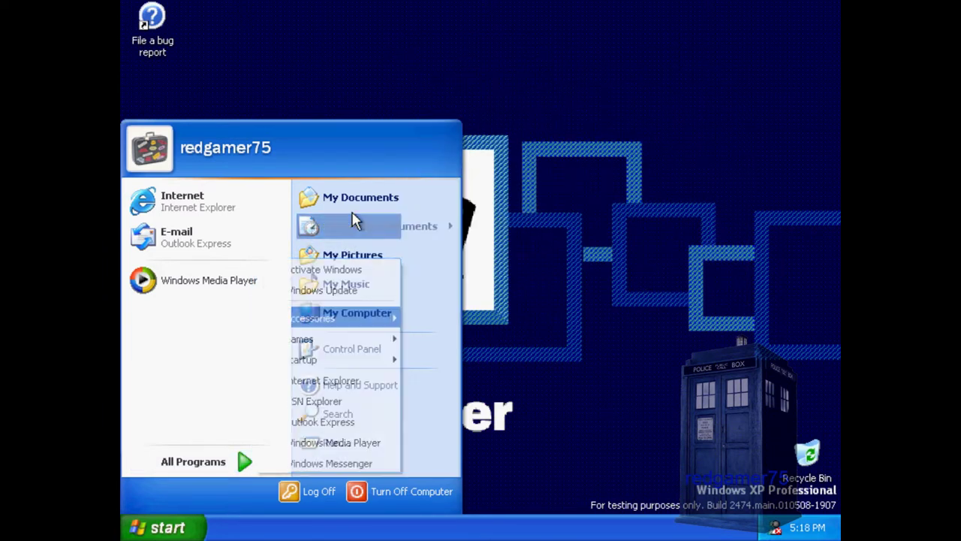
pyautogui.click(357, 315)
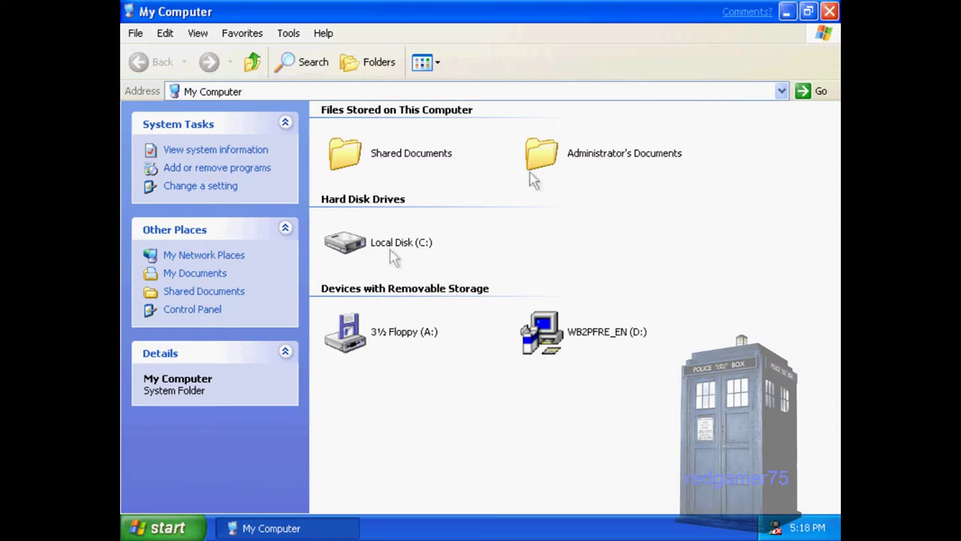
pyautogui.click(830, 11)
pyautogui.press('super')
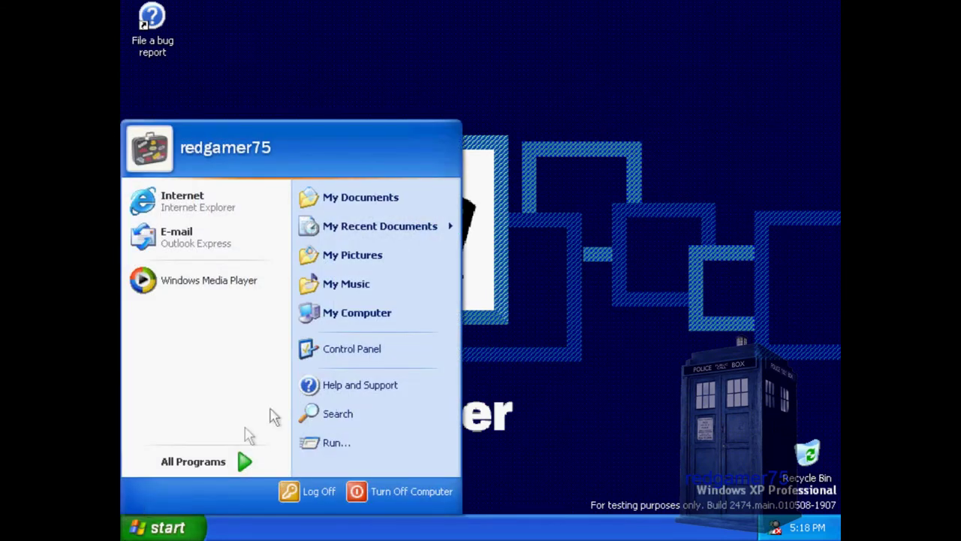
pyautogui.click(318, 354)
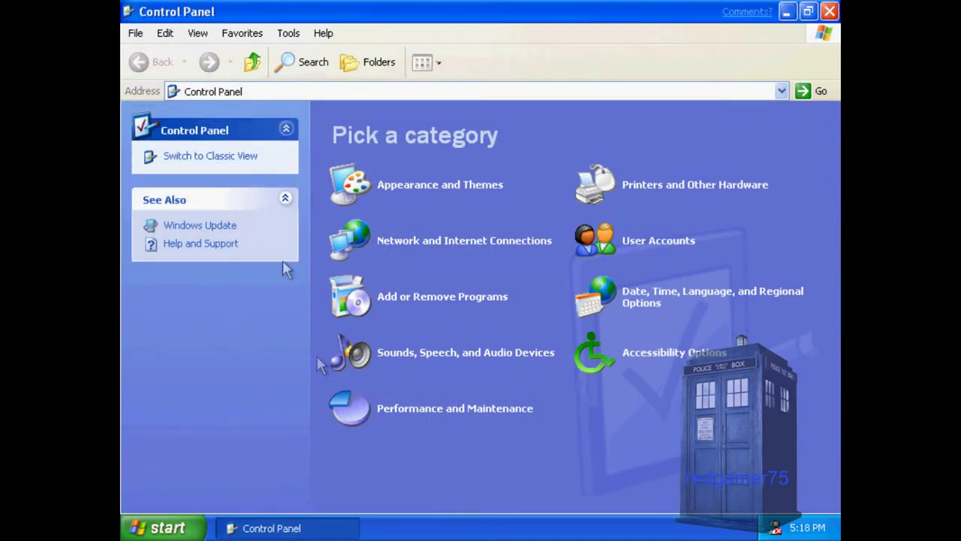
# Switch Control Panel to Classic View and assign Windows Logoff Sound to Exit Windows.
pyautogui.click(251, 158)
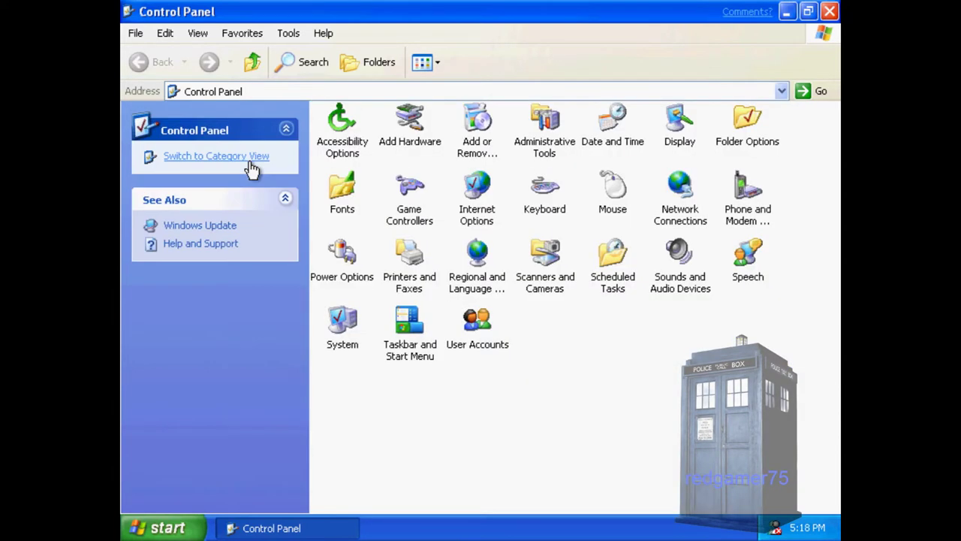
pyautogui.doubleClick(680, 259)
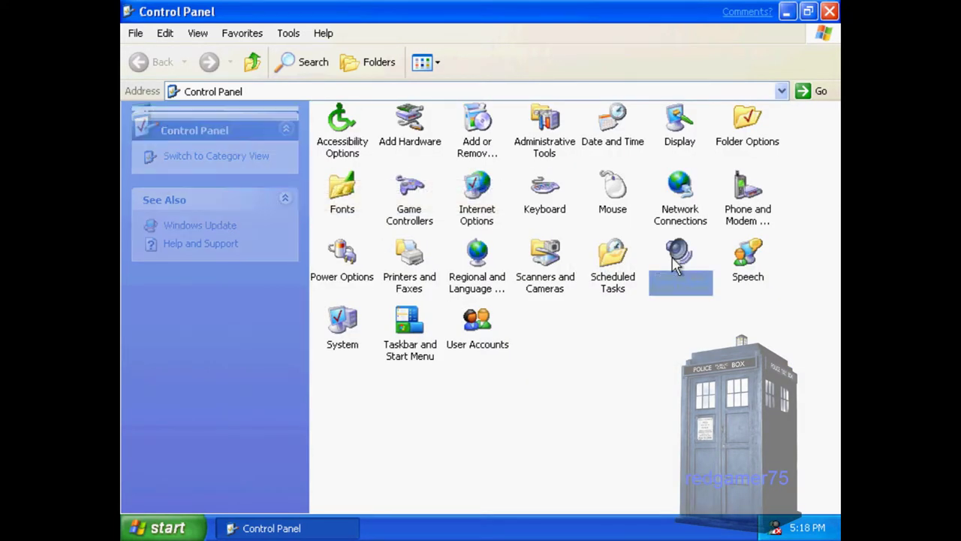
pyautogui.click(246, 72)
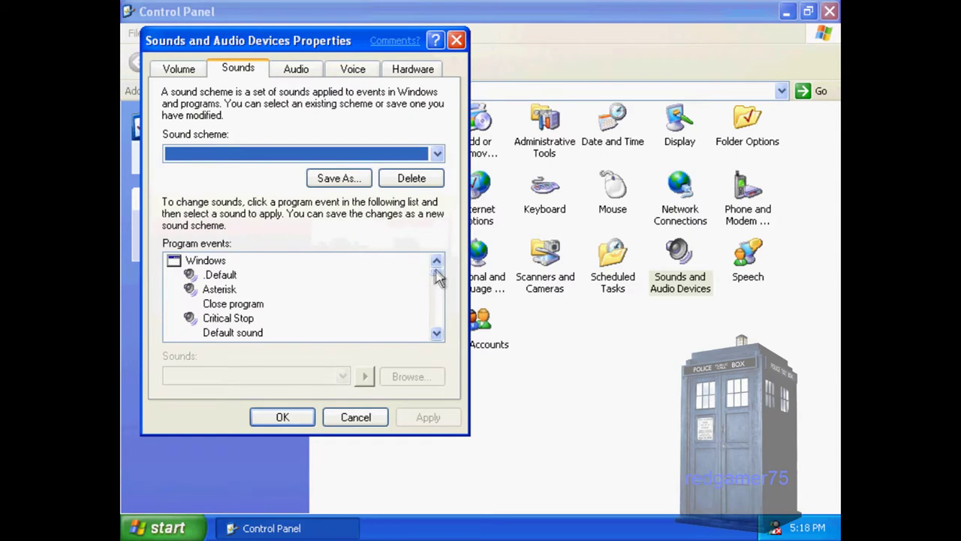
pyautogui.moveTo(437, 276); pyautogui.dragTo(437, 289)
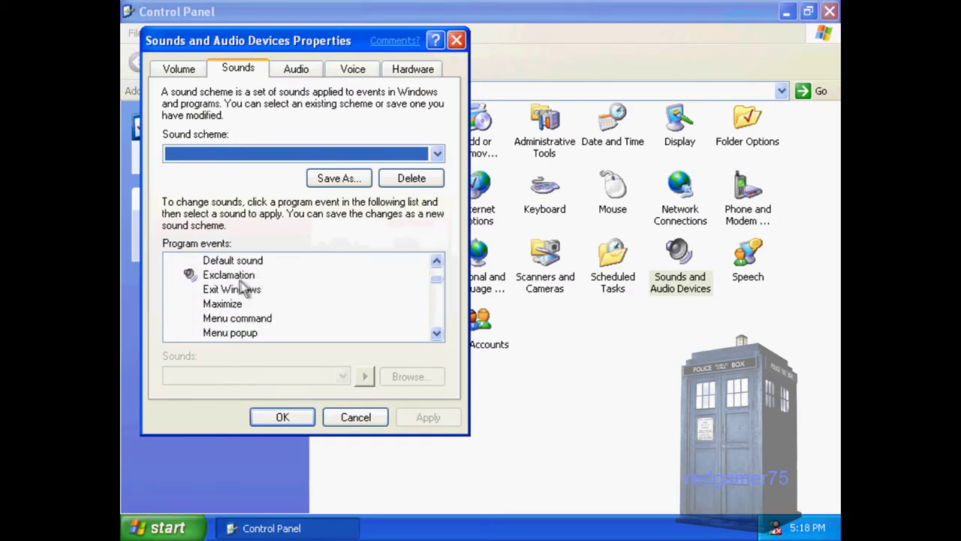
pyautogui.click(245, 289)
pyautogui.click(342, 379)
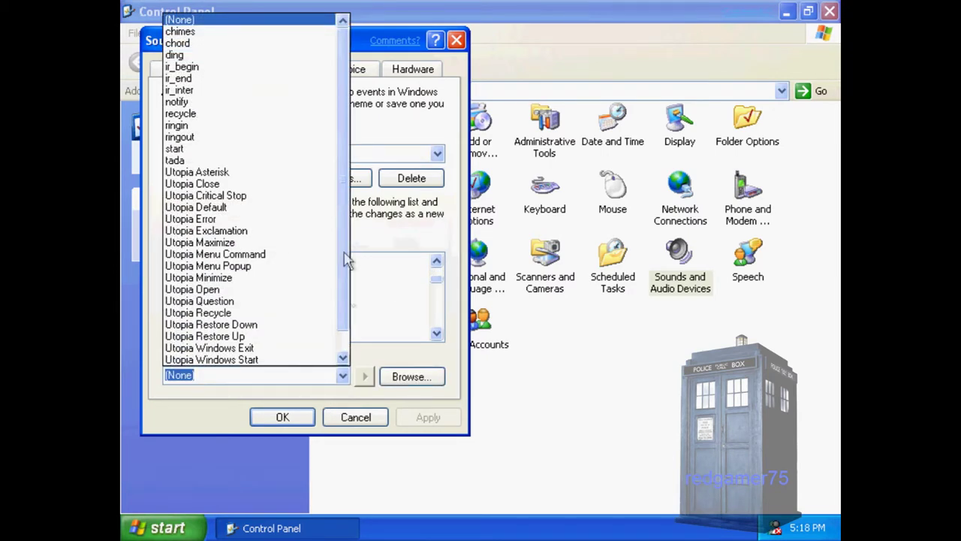
pyautogui.moveTo(344, 255); pyautogui.dragTo(343, 270)
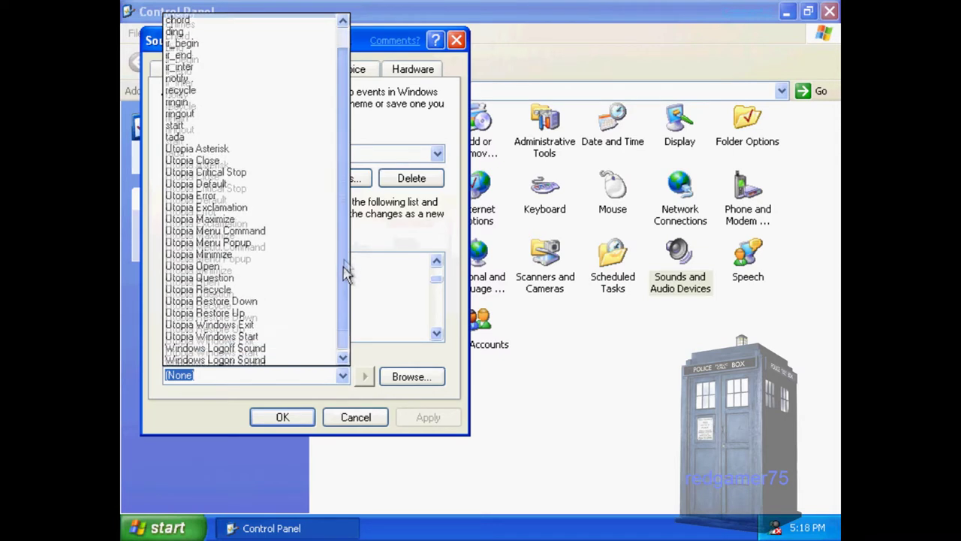
pyautogui.click(293, 347)
pyautogui.click(416, 419)
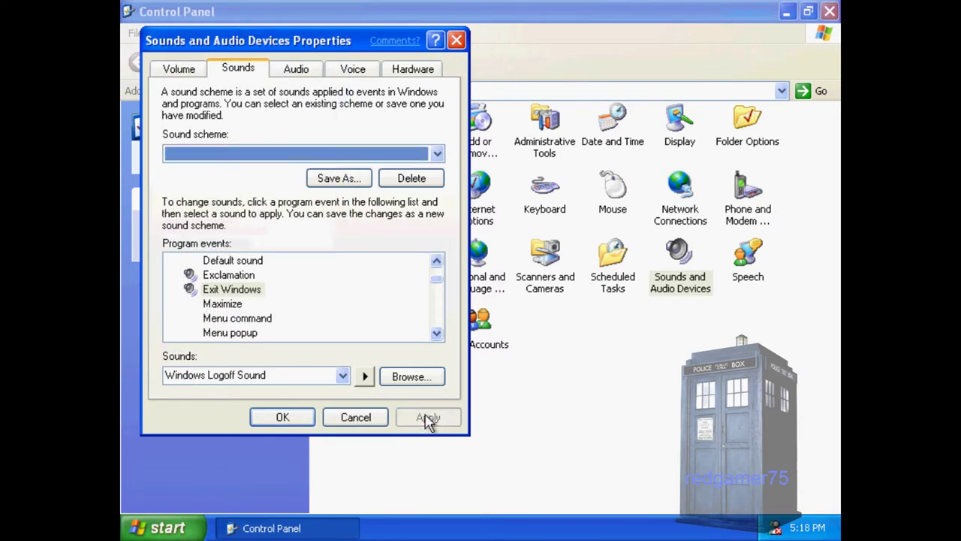
# Look through the Audio, Voice and Hardware tabs, then open Taskbar and Start Menu Properties.
pyautogui.scroll(-1, 439, 297)
pyautogui.scroll(-2, 440, 296)
pyautogui.moveTo(439, 297); pyautogui.dragTo(436, 338)
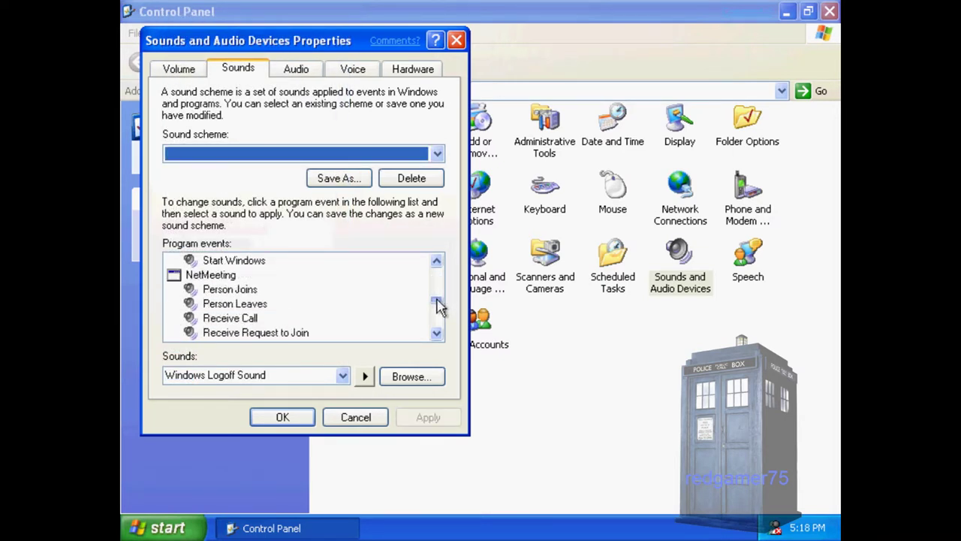
pyautogui.click(301, 69)
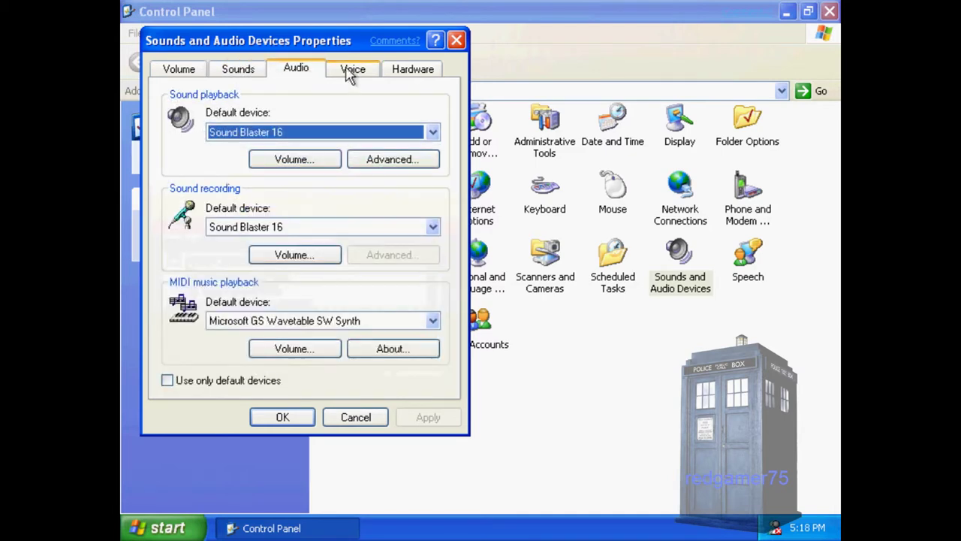
pyautogui.click(353, 70)
pyautogui.click(413, 69)
pyautogui.click(456, 40)
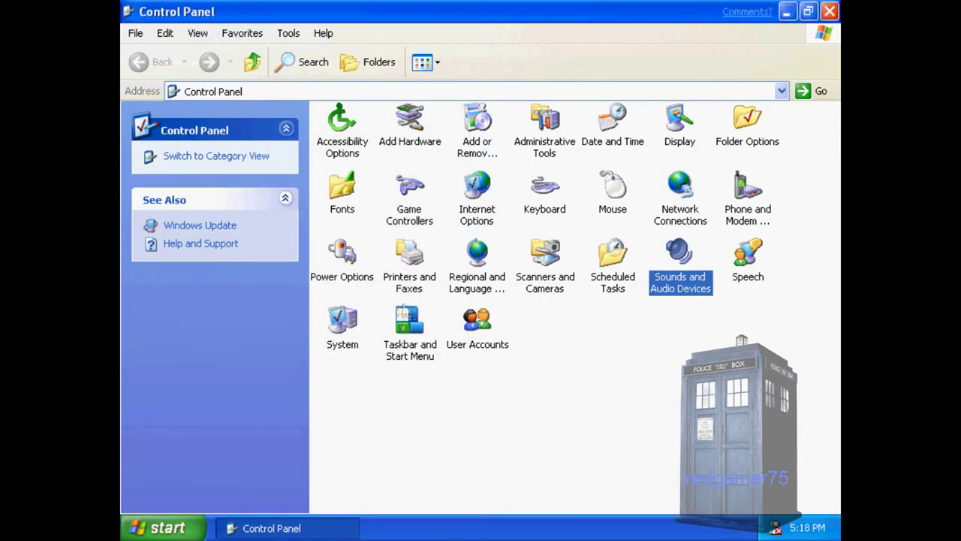
pyautogui.doubleClick(409, 330)
# Switch to the classic Start menu style and look at the classic Start menu.
pyautogui.click(214, 143)
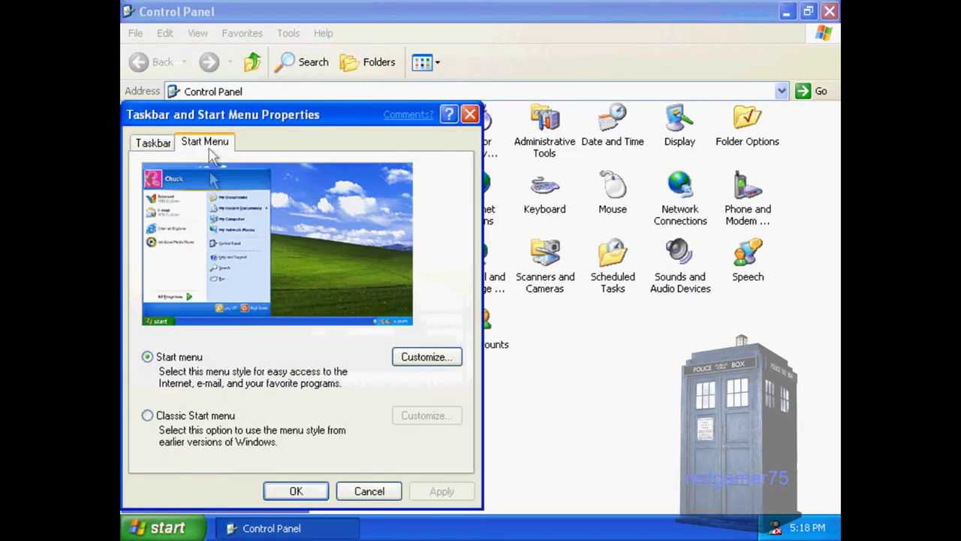
pyautogui.click(197, 417)
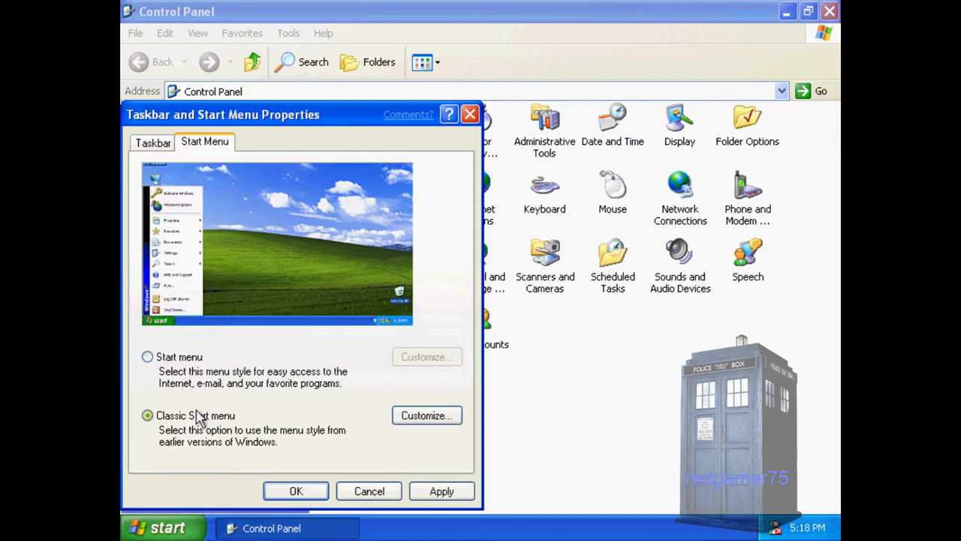
pyautogui.click(185, 526)
pyautogui.click(182, 528)
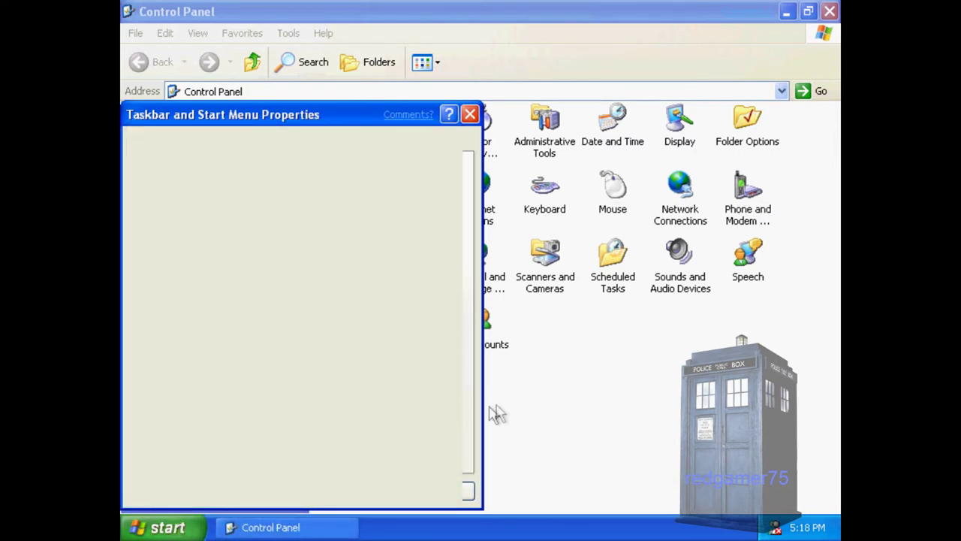
pyautogui.click(166, 528)
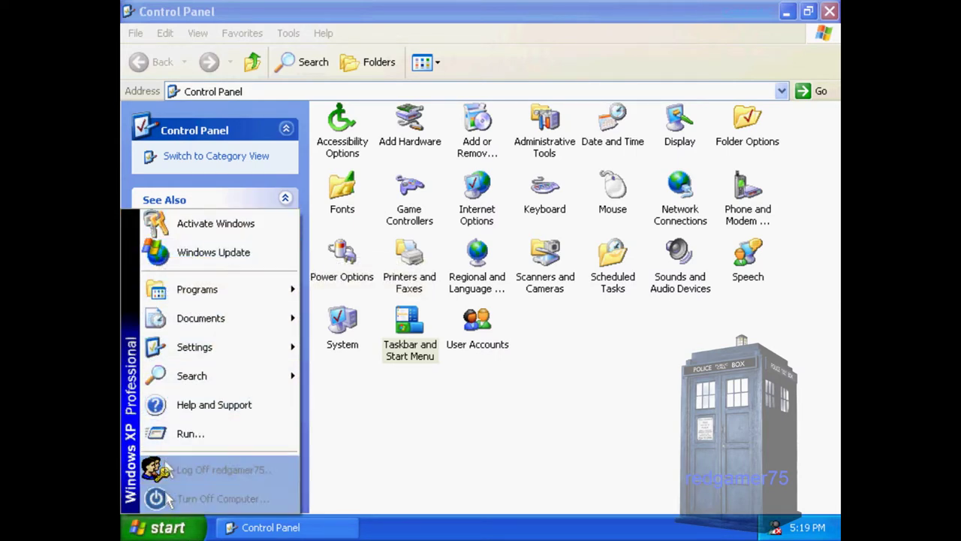
# Run the version command from the Run box to view About Windows, then close it.
pyautogui.click(177, 434)
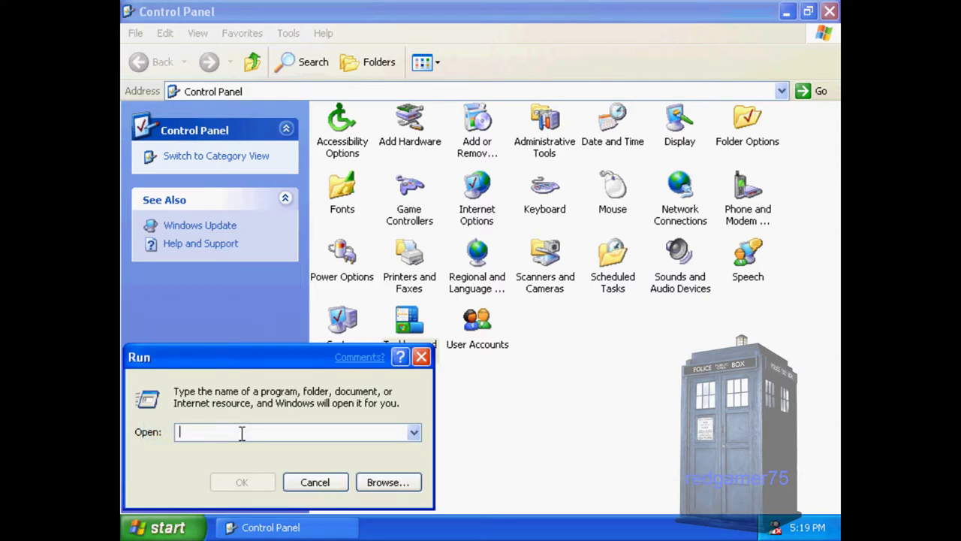
pyautogui.write('winver')
pyautogui.press('Return')
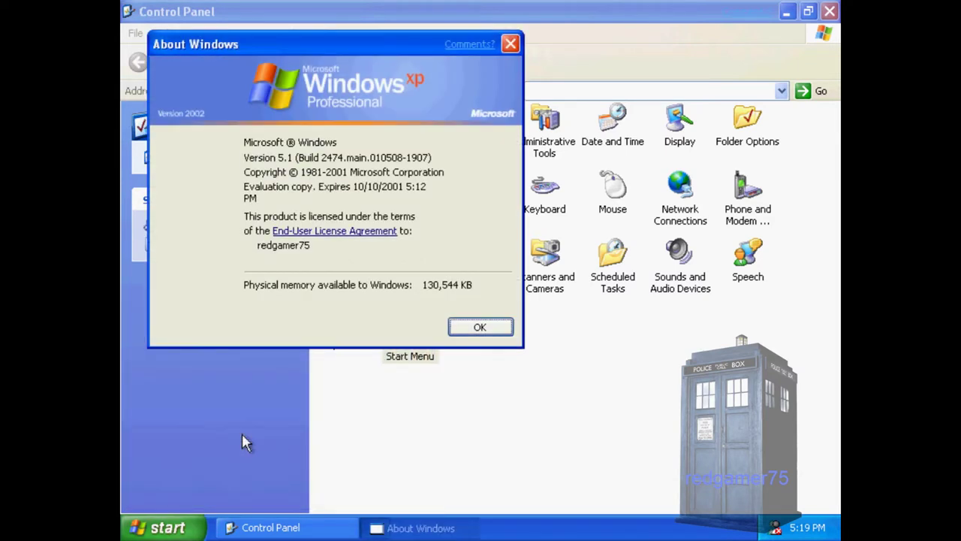
pyautogui.click(485, 325)
# In Taskbar and Start Menu settings, restore the new-style Start menu and apply it.
pyautogui.click(187, 529)
pyautogui.moveTo(197, 289)
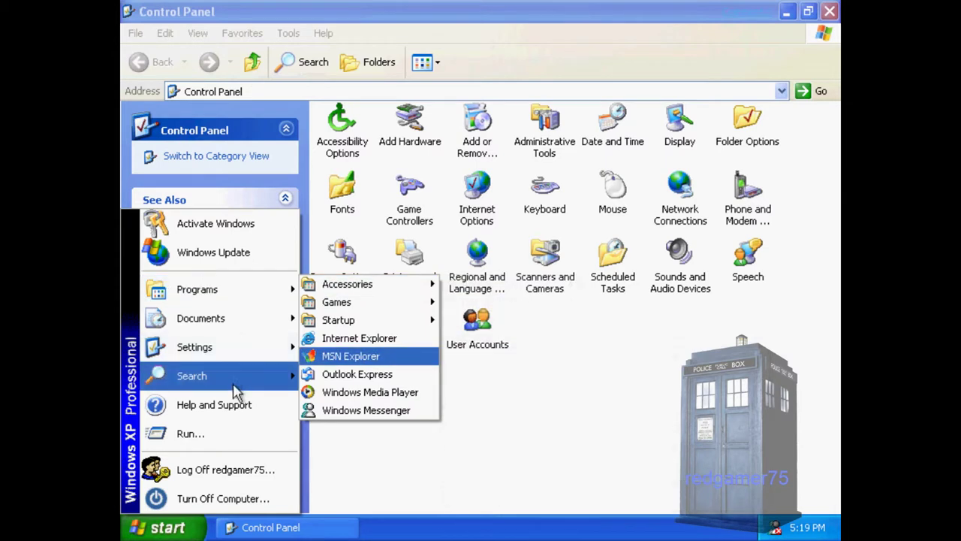
pyautogui.moveTo(194, 347)
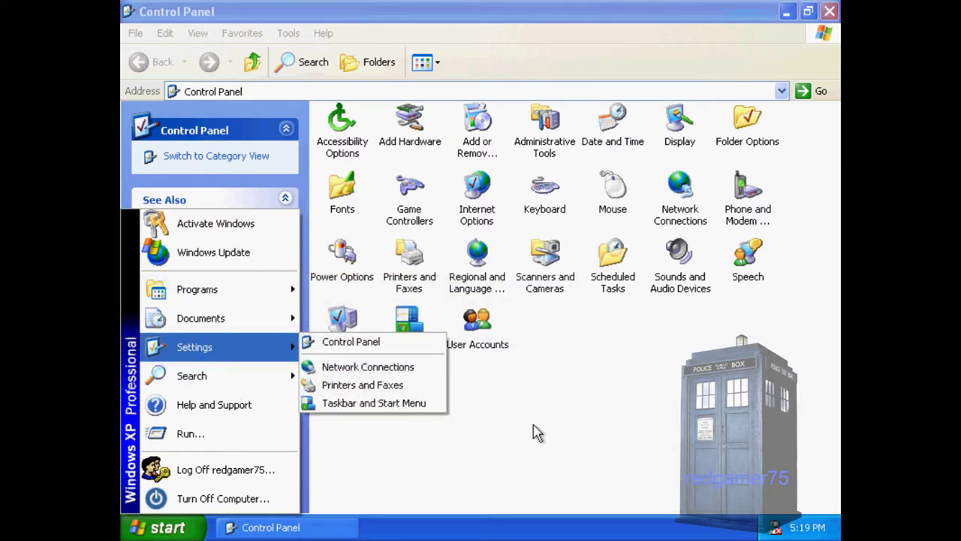
pyautogui.click(537, 434)
pyautogui.doubleClick(407, 322)
pyautogui.click(182, 143)
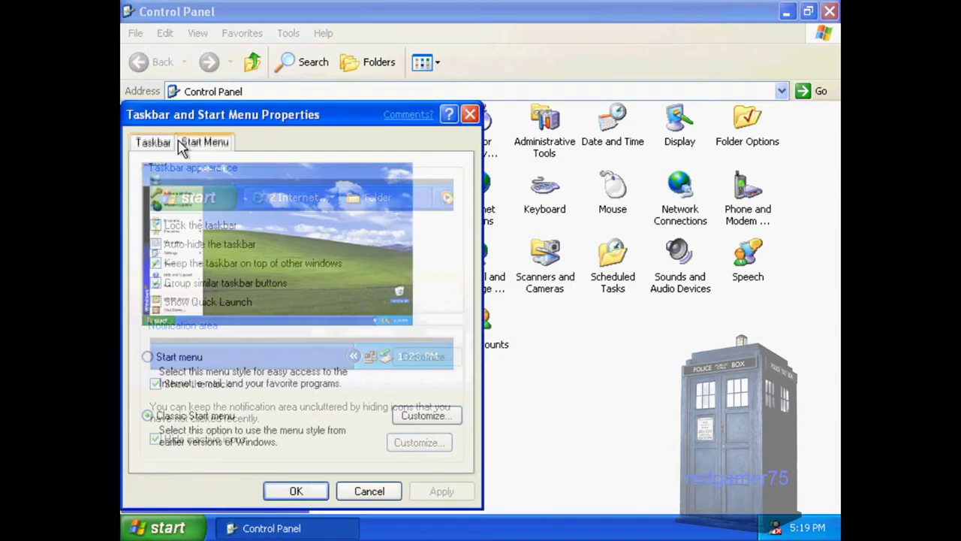
pyautogui.click(179, 357)
pyautogui.click(446, 496)
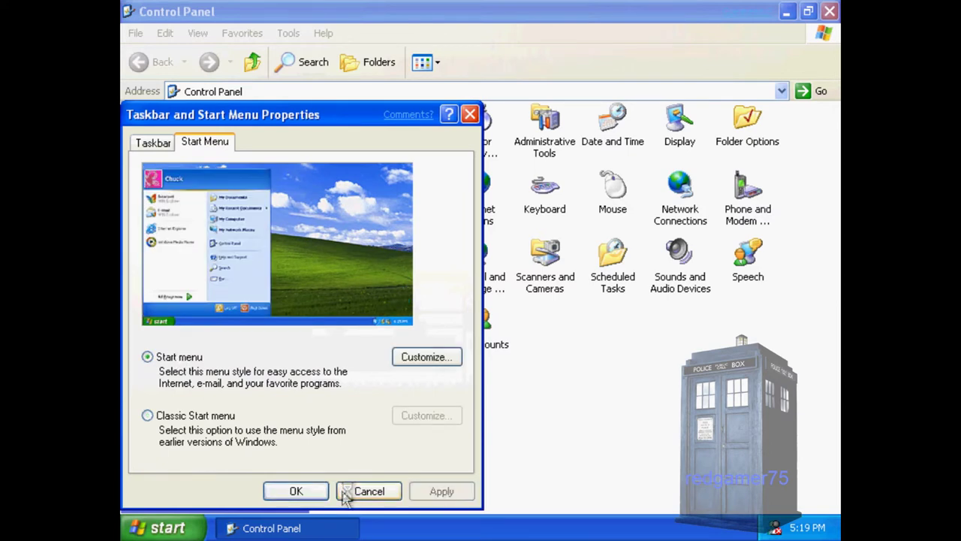
pyautogui.click(315, 492)
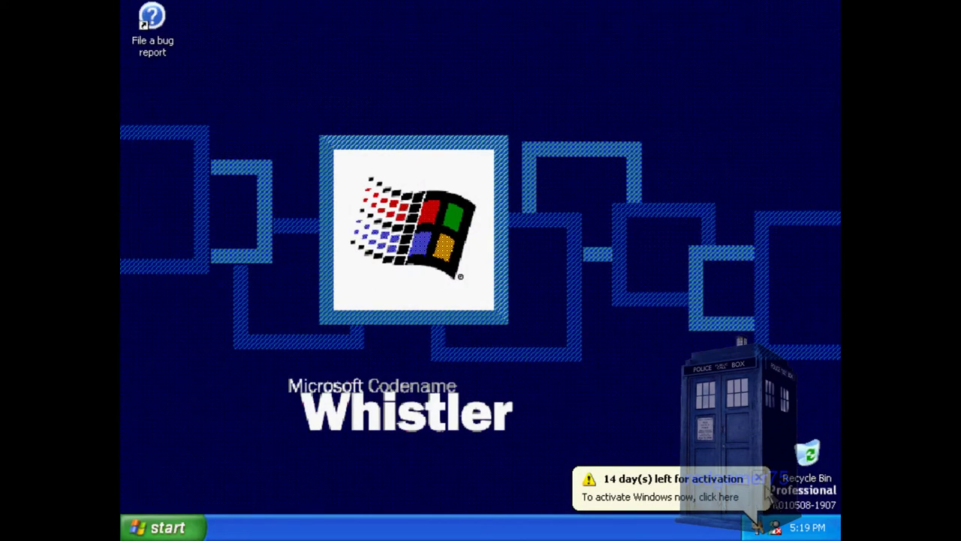
pyautogui.rightClick(610, 364)
pyautogui.click(655, 474)
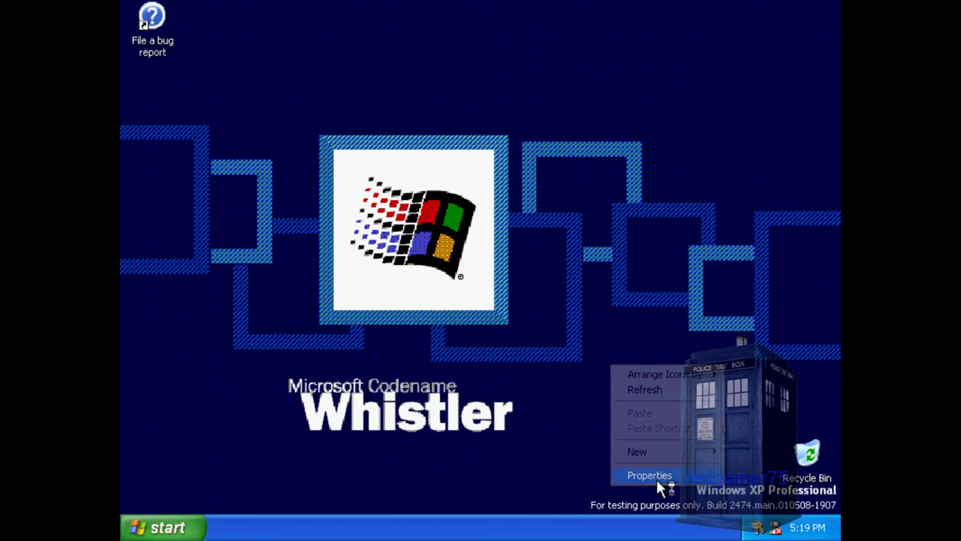
pyautogui.click(235, 75)
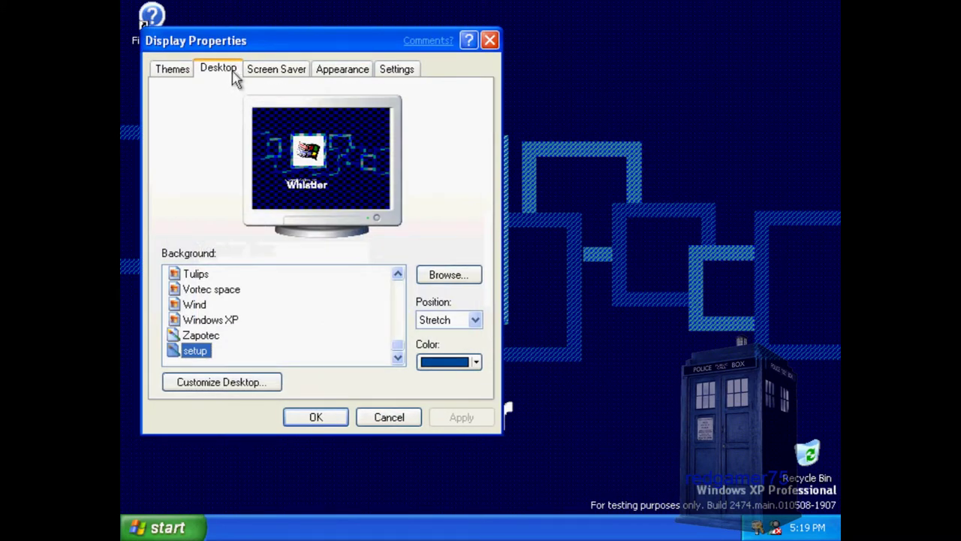
pyautogui.click(248, 72)
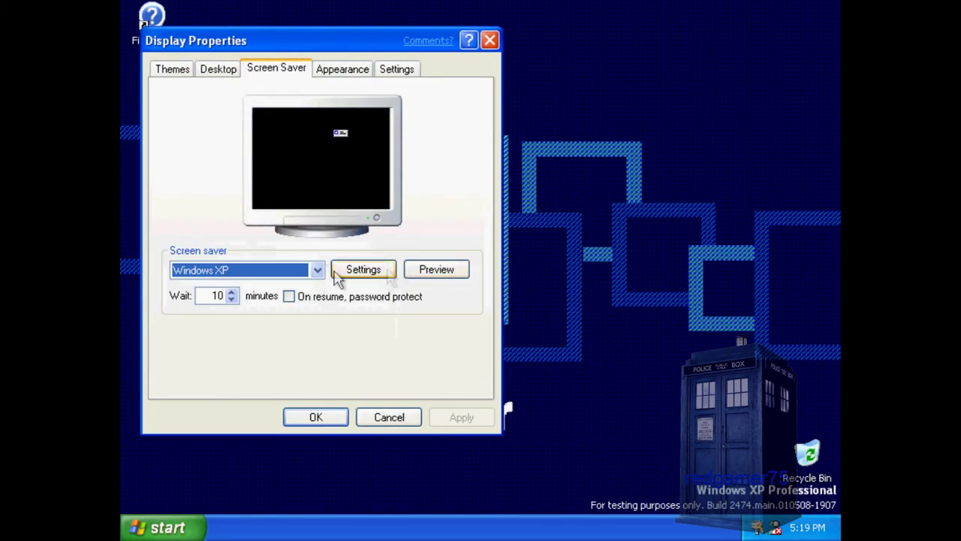
pyautogui.click(317, 270)
pyautogui.scroll(2, 317, 272)
pyautogui.click(308, 281)
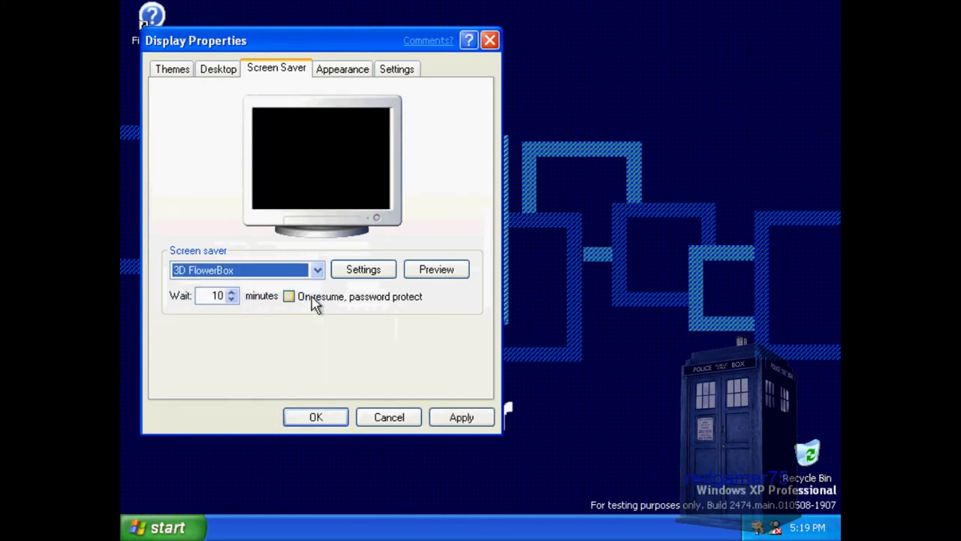
pyautogui.click(317, 270)
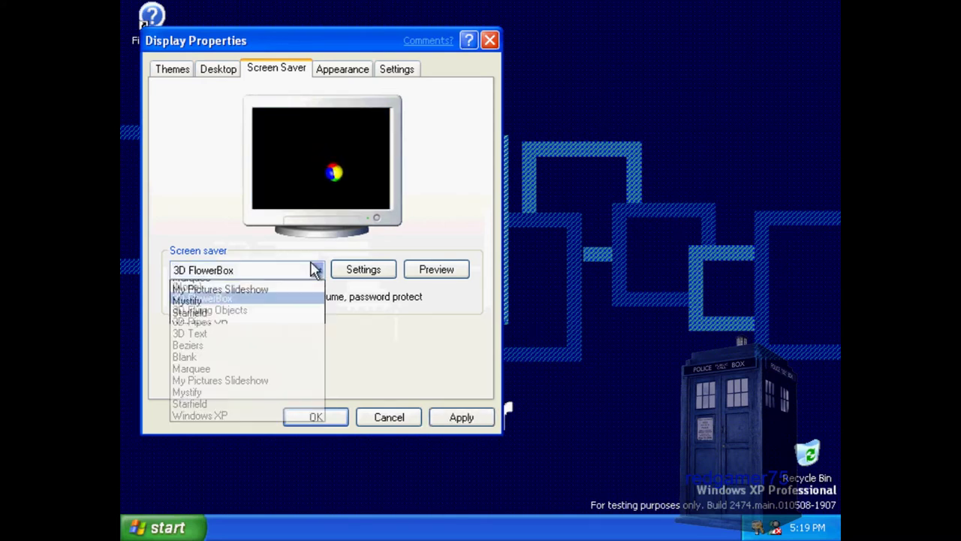
pyautogui.click(296, 335)
pyautogui.click(315, 270)
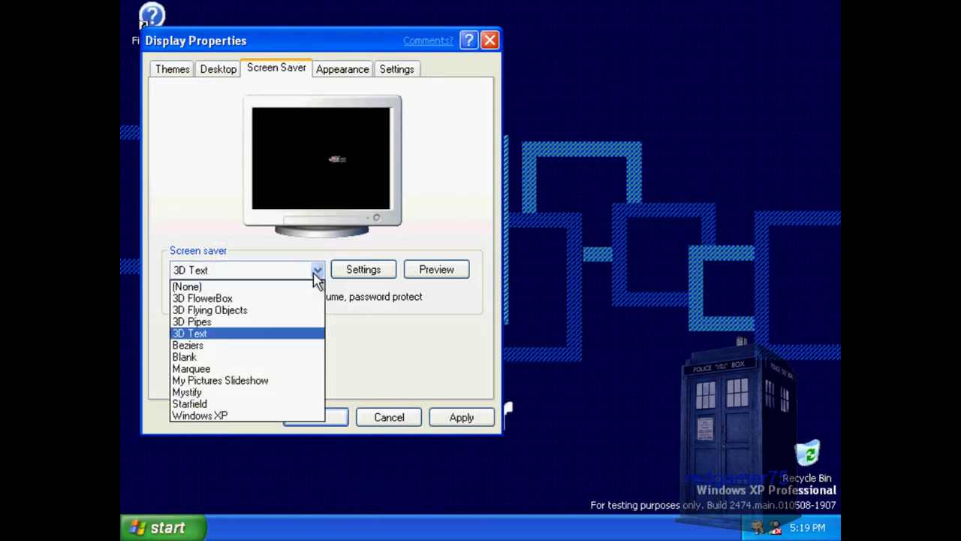
pyautogui.click(274, 322)
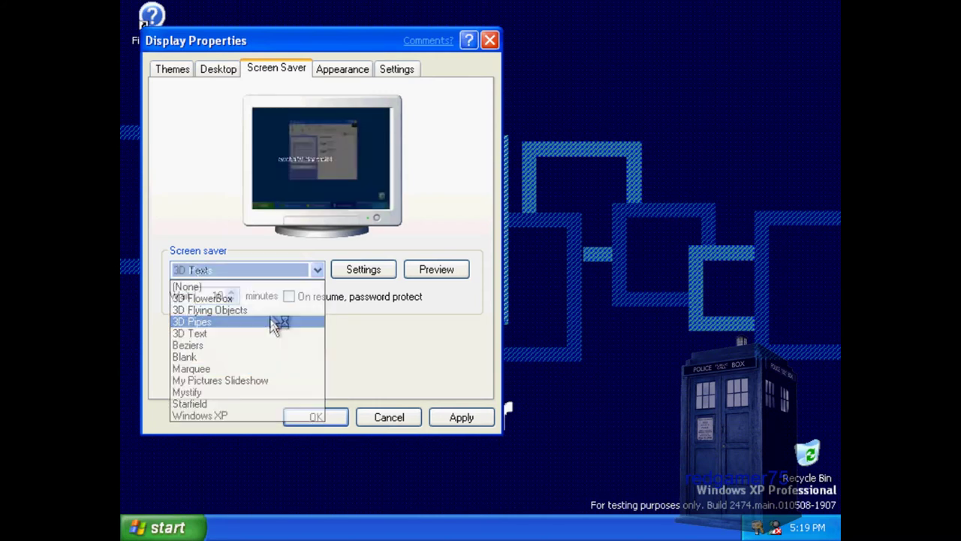
pyautogui.click(272, 269)
pyautogui.click(268, 311)
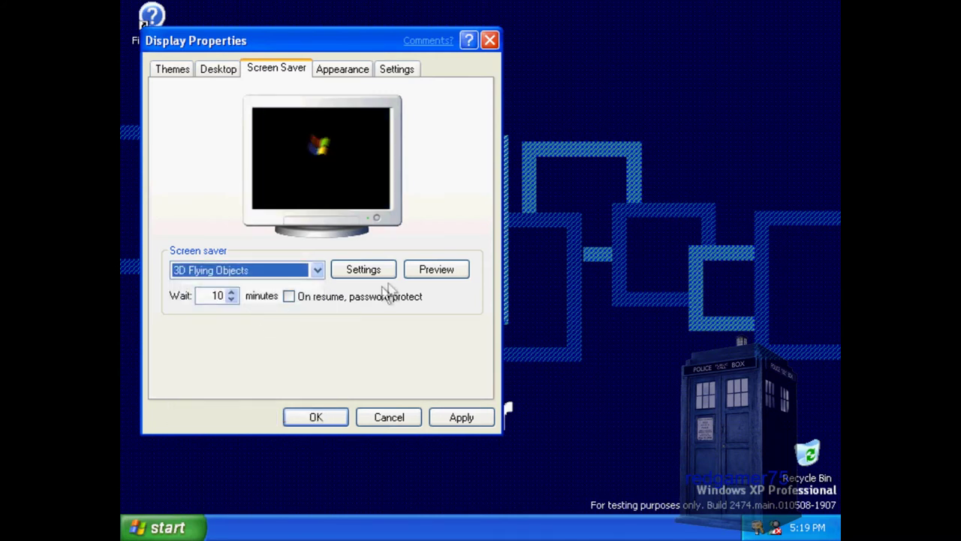
pyautogui.click(415, 276)
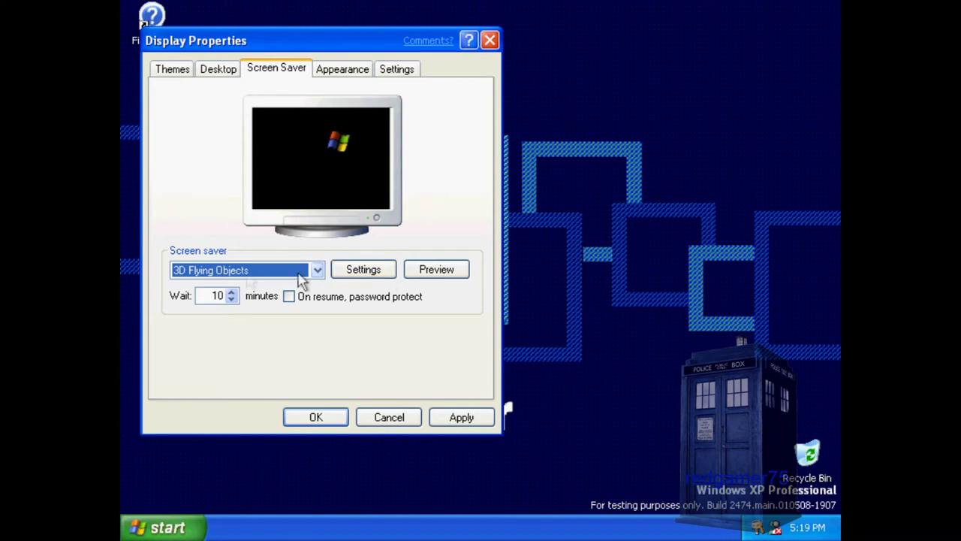
pyautogui.click(299, 273)
pyautogui.click(239, 379)
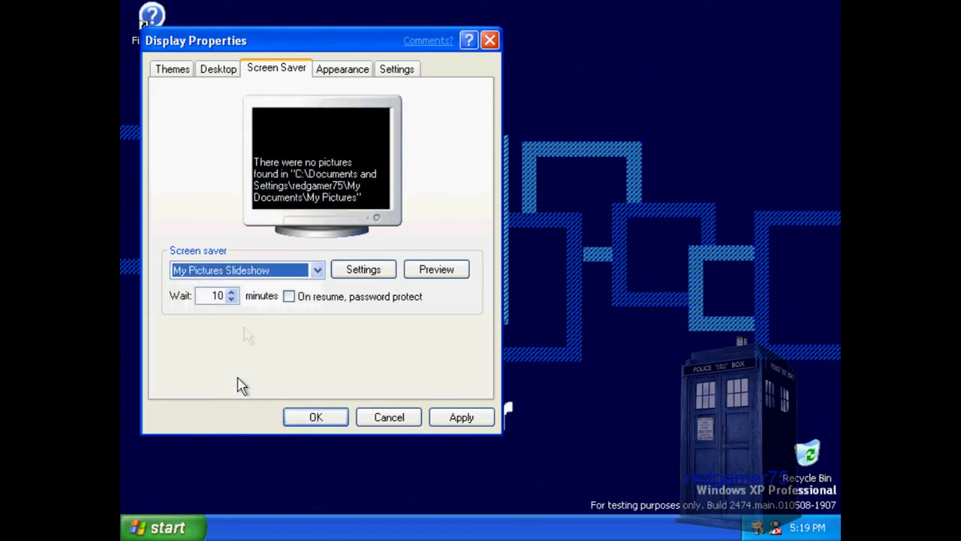
pyautogui.click(266, 274)
pyautogui.click(281, 396)
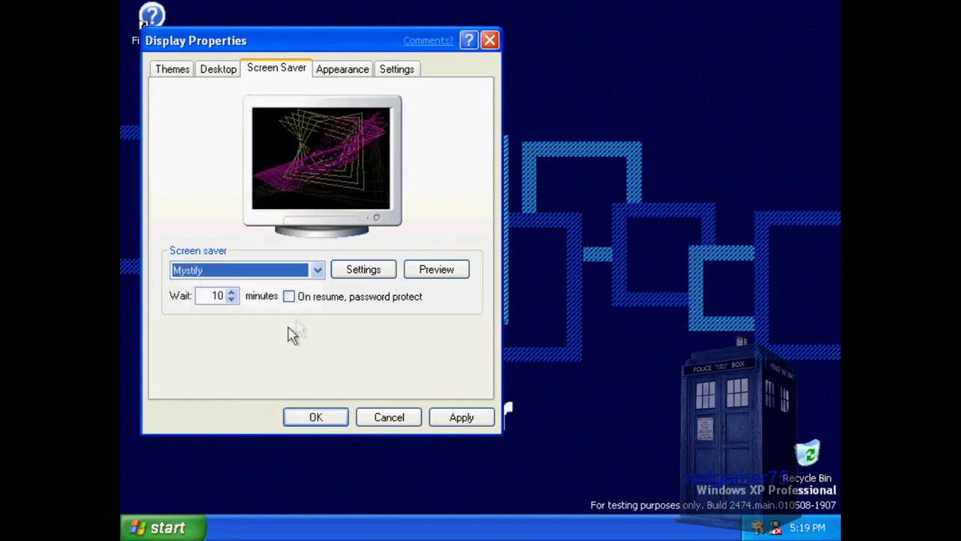
pyautogui.click(327, 69)
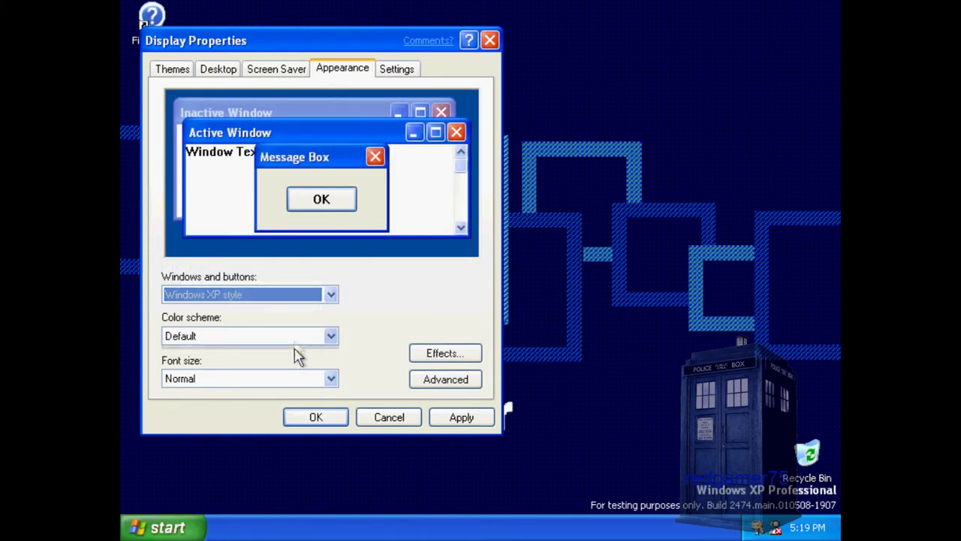
pyautogui.click(295, 337)
pyautogui.click(302, 296)
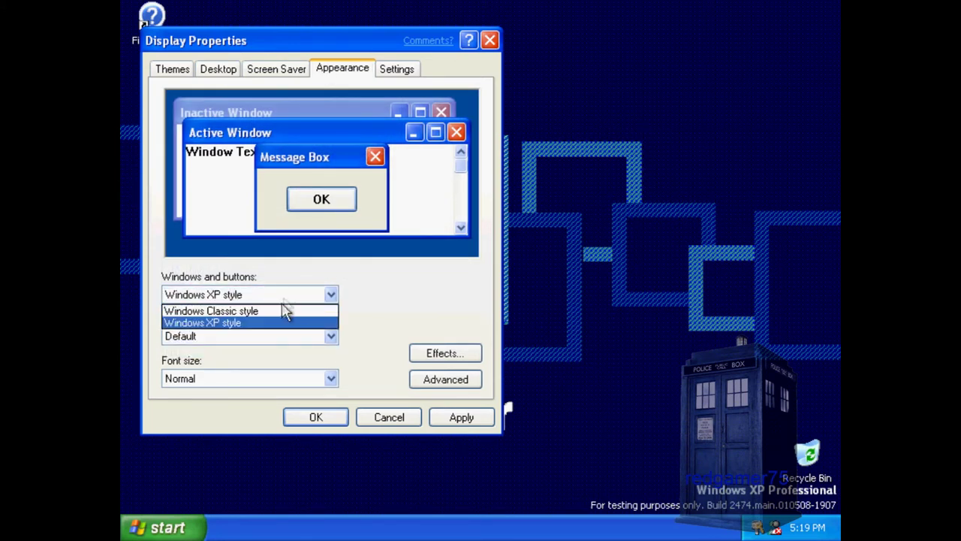
pyautogui.click(284, 298)
pyautogui.click(398, 71)
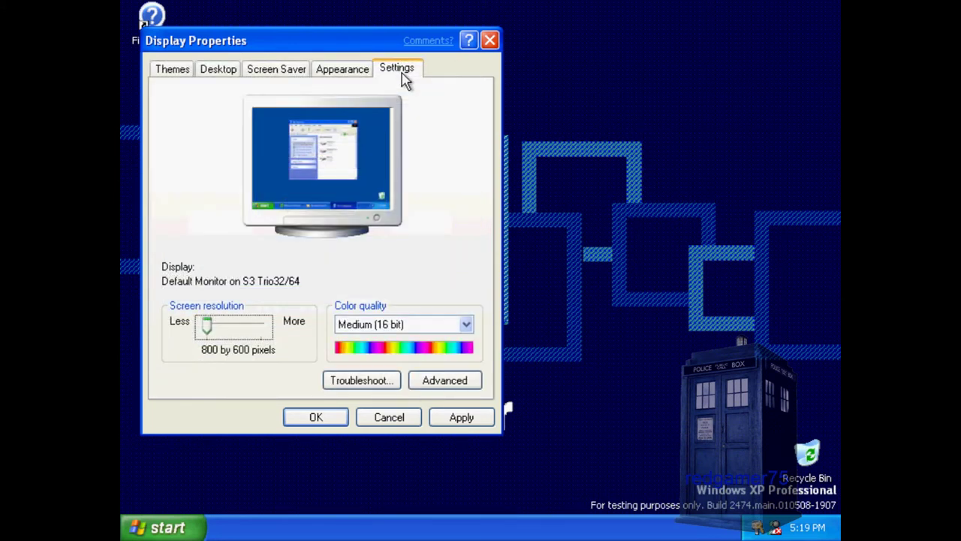
# Cancel the display settings and open Local Disk (C:) from My Computer, showing its contents.
pyautogui.click(378, 422)
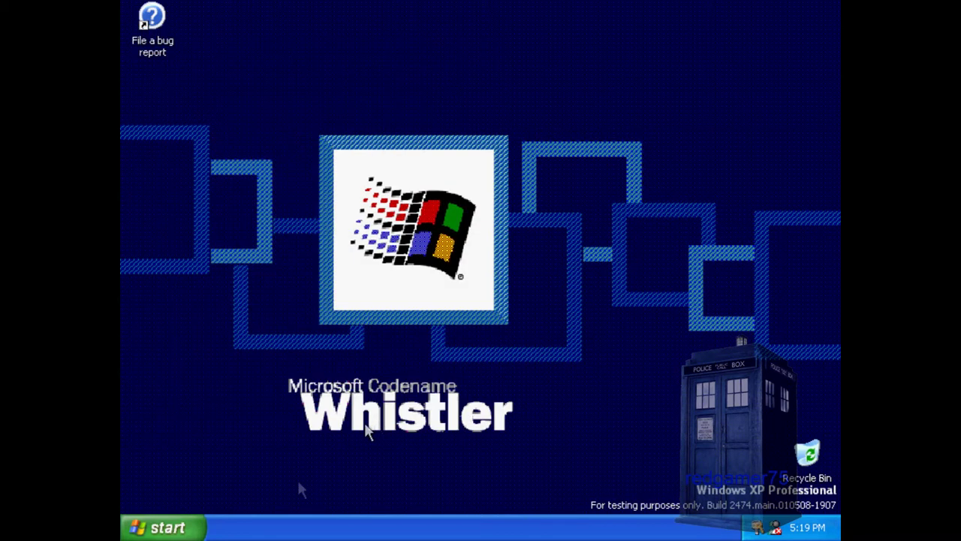
pyautogui.click(196, 528)
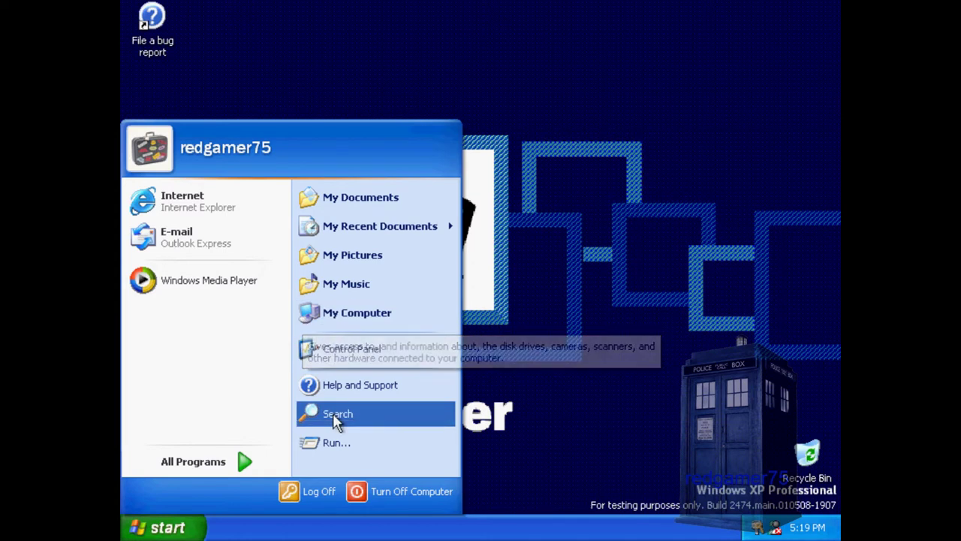
pyautogui.click(359, 320)
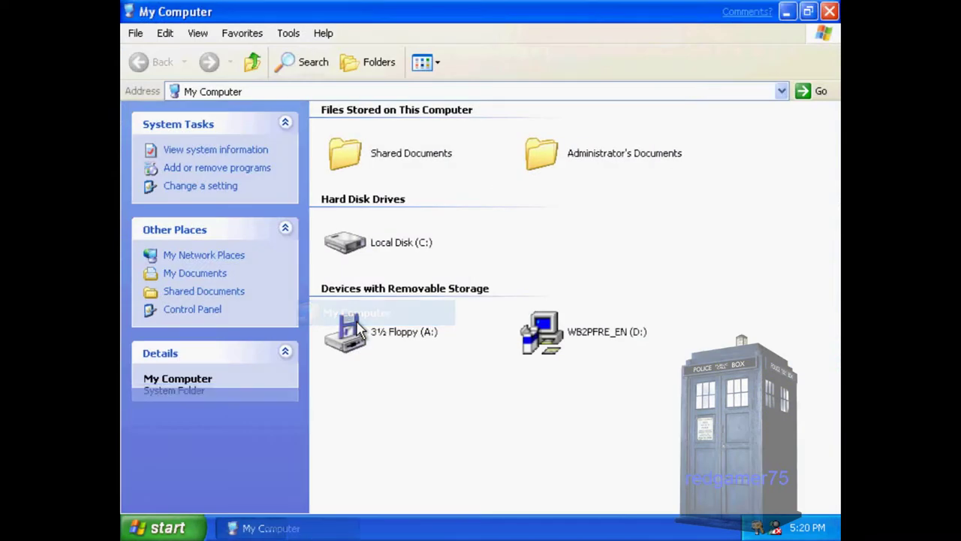
pyautogui.doubleClick(392, 248)
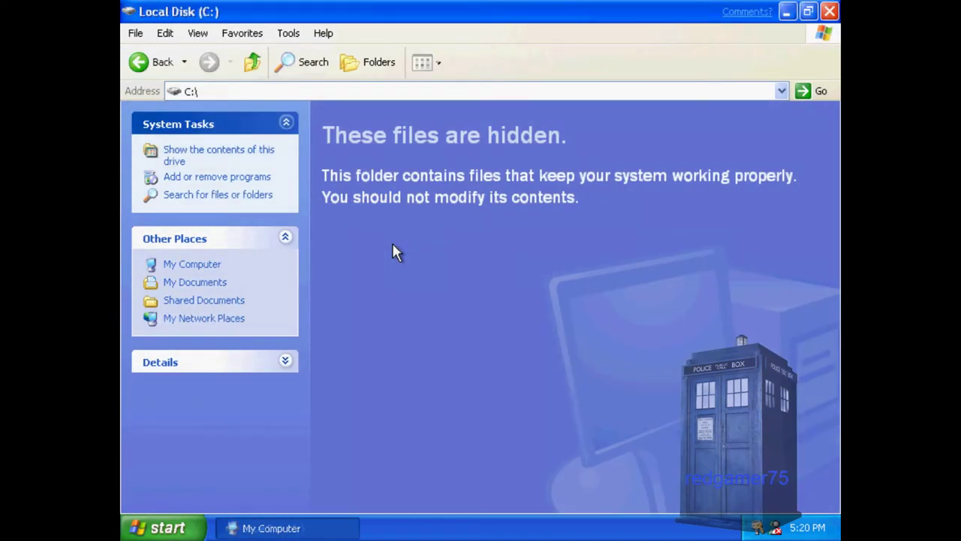
pyautogui.click(238, 152)
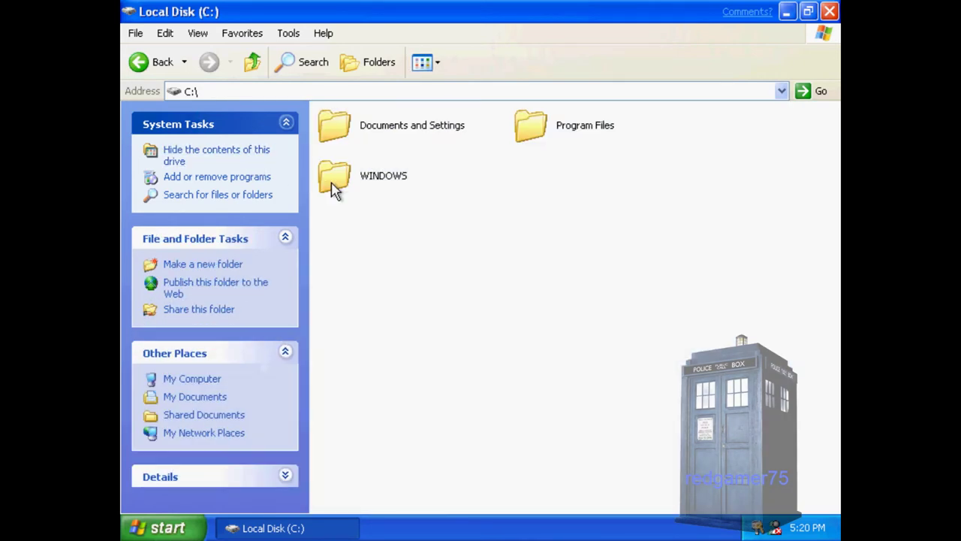
# Browse Program Files, its Common Files and Windows NT folders.
pyautogui.doubleClick(528, 133)
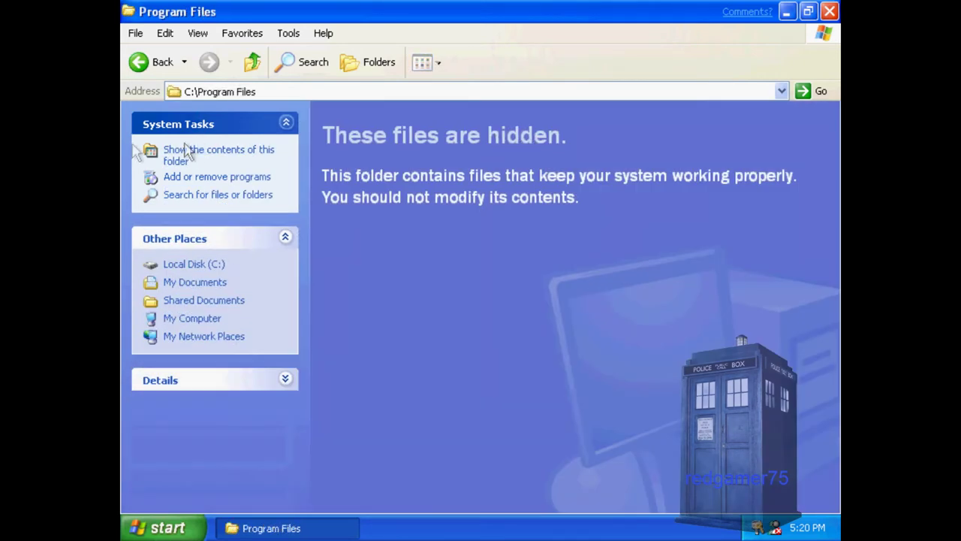
pyautogui.click(173, 154)
pyautogui.doubleClick(338, 132)
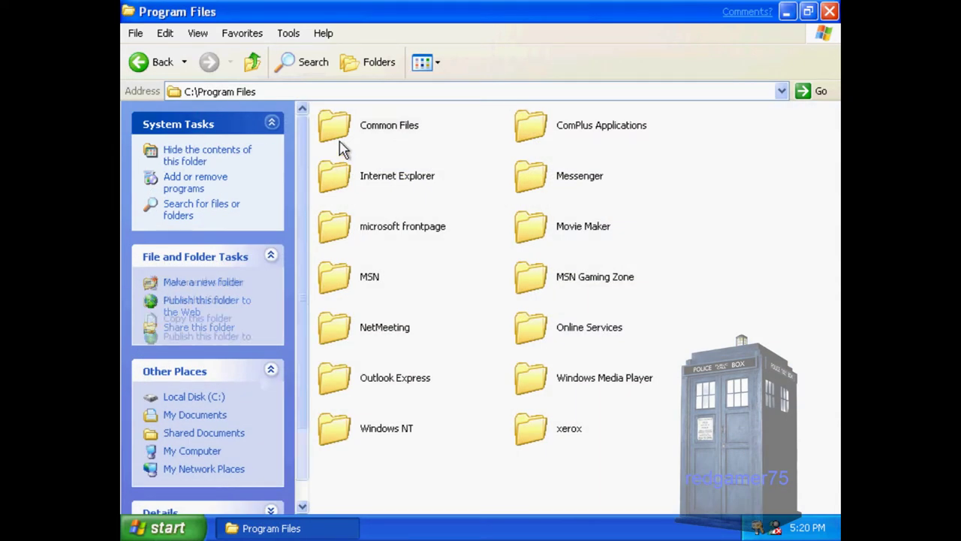
pyautogui.click(148, 69)
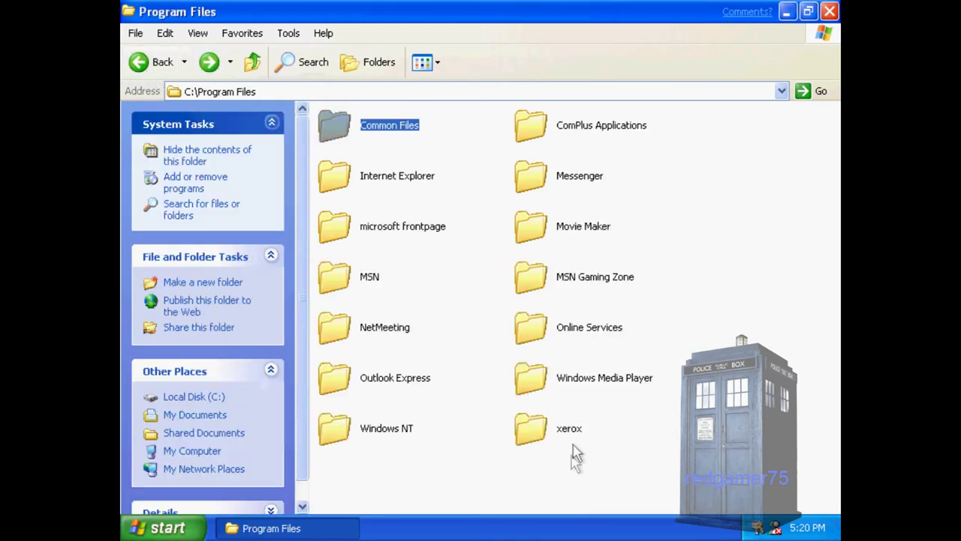
pyautogui.doubleClick(400, 434)
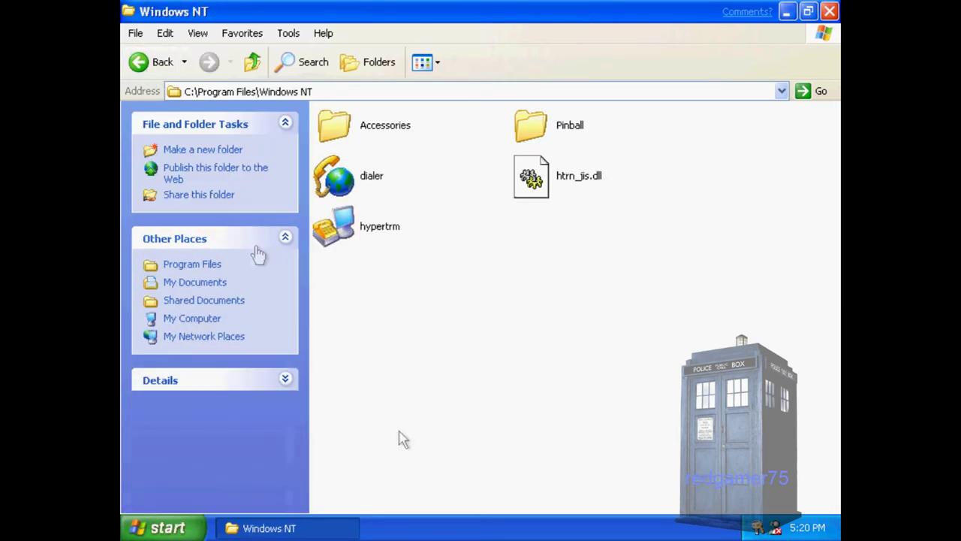
# Reveal and scroll through the C:\WINDOWS folder, then enter system32.
pyautogui.click(161, 62)
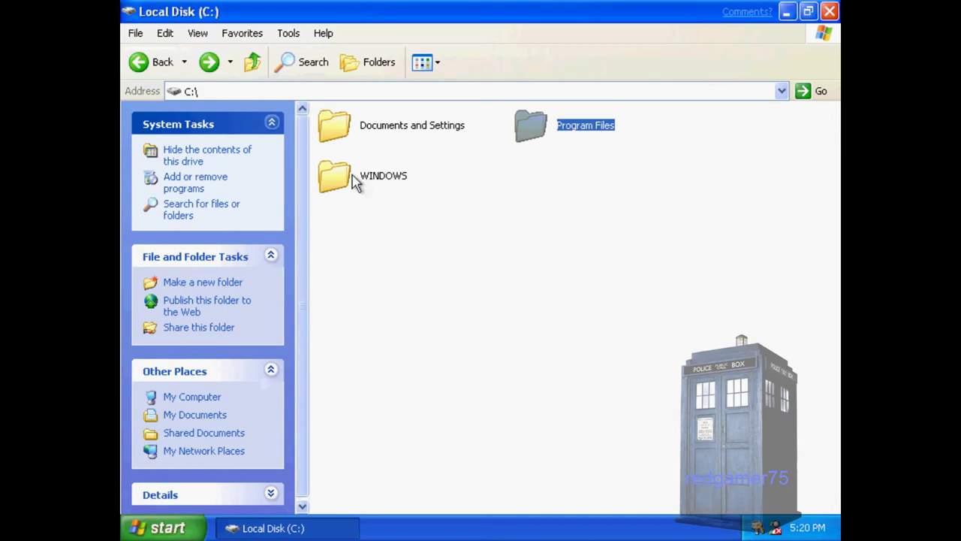
pyautogui.doubleClick(355, 180)
pyautogui.click(225, 158)
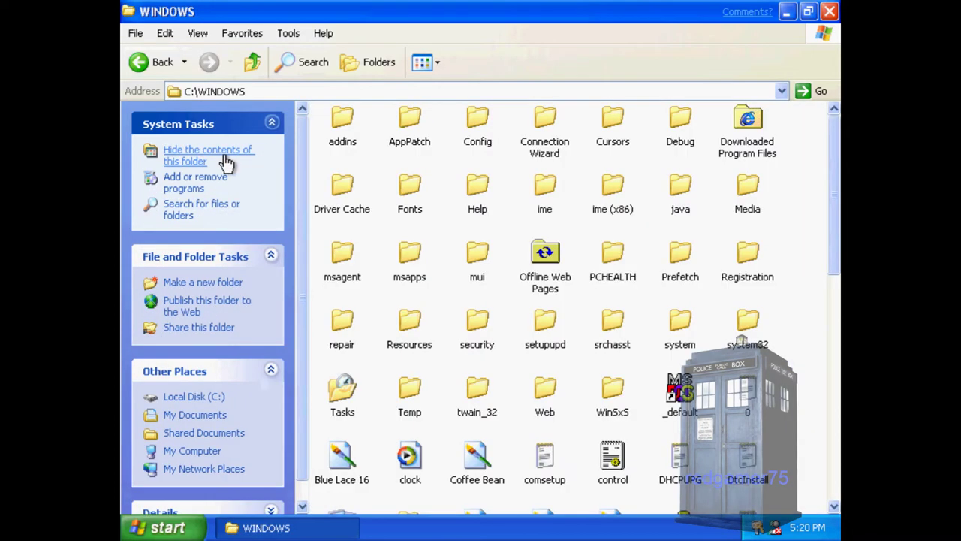
pyautogui.moveTo(833, 218); pyautogui.dragTo(832, 451)
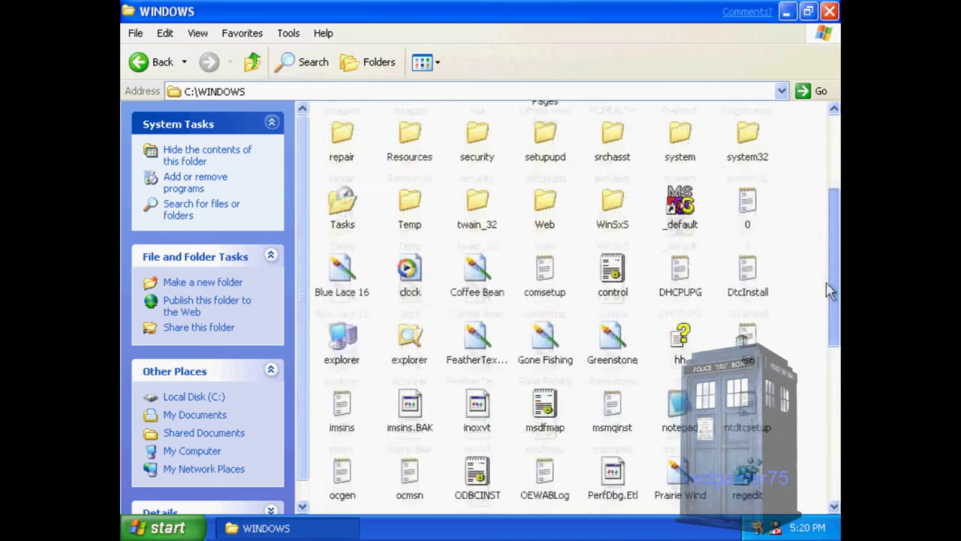
pyautogui.moveTo(832, 450); pyautogui.dragTo(823, 199)
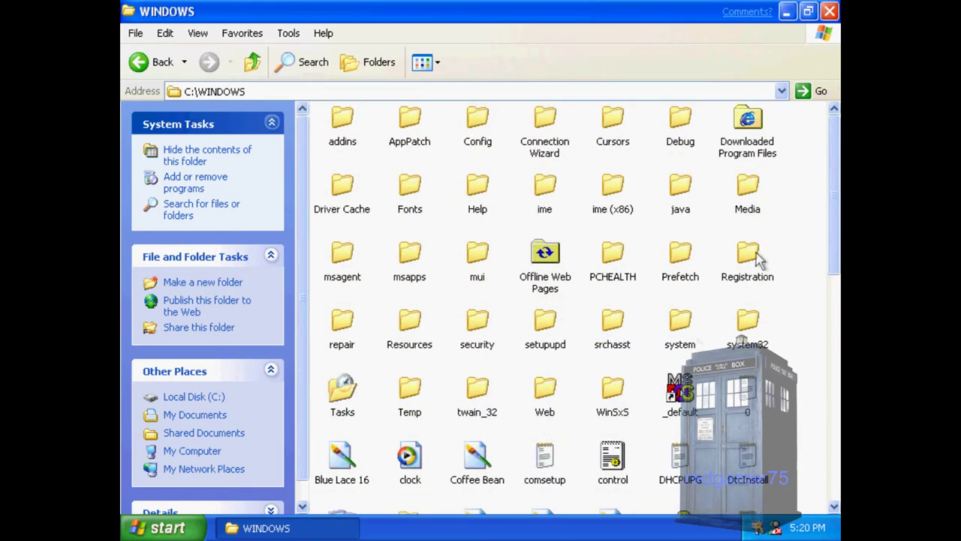
pyautogui.doubleClick(753, 344)
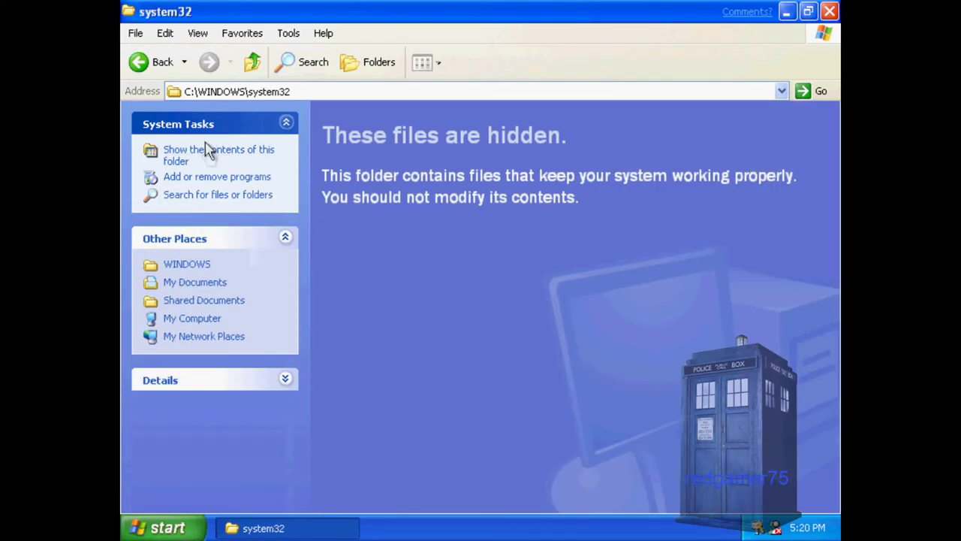
# Show system32's hidden files, scroll through them, then close the window and open Start.
pyautogui.click(210, 156)
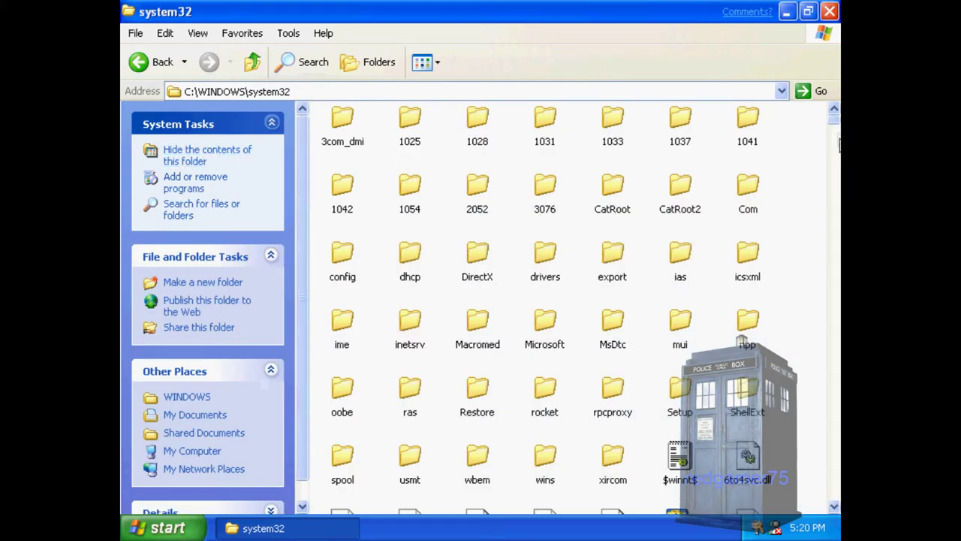
pyautogui.moveTo(836, 128); pyautogui.dragTo(834, 359)
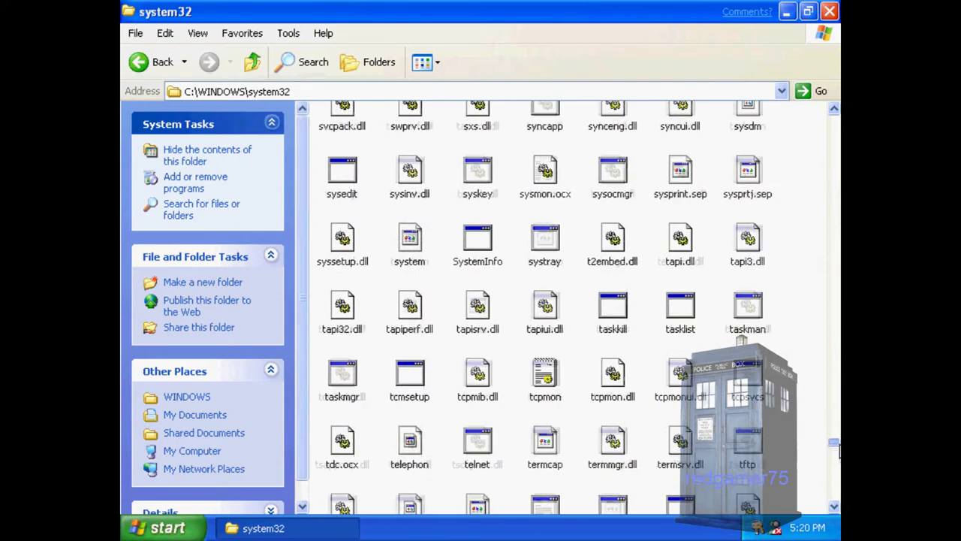
pyautogui.moveTo(833, 359); pyautogui.dragTo(839, 510)
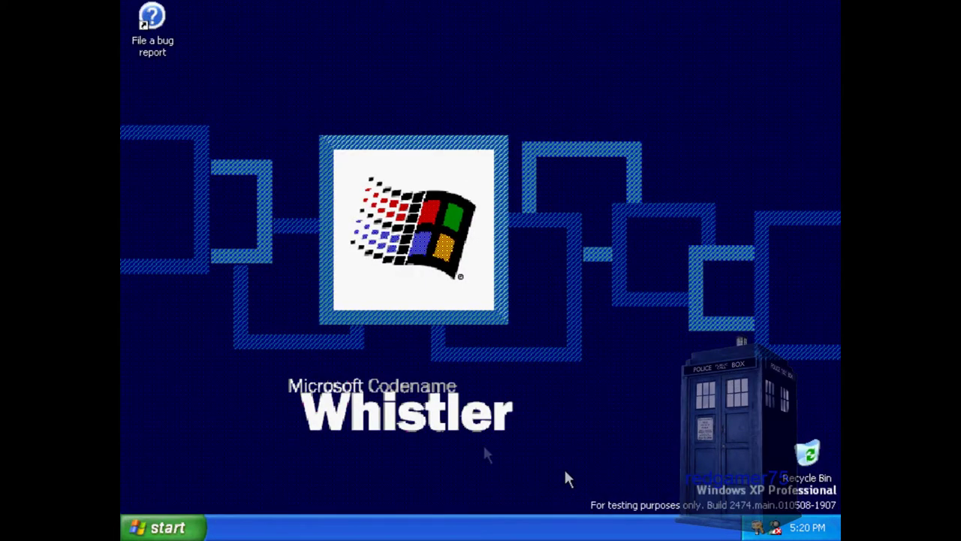
pyautogui.click(159, 527)
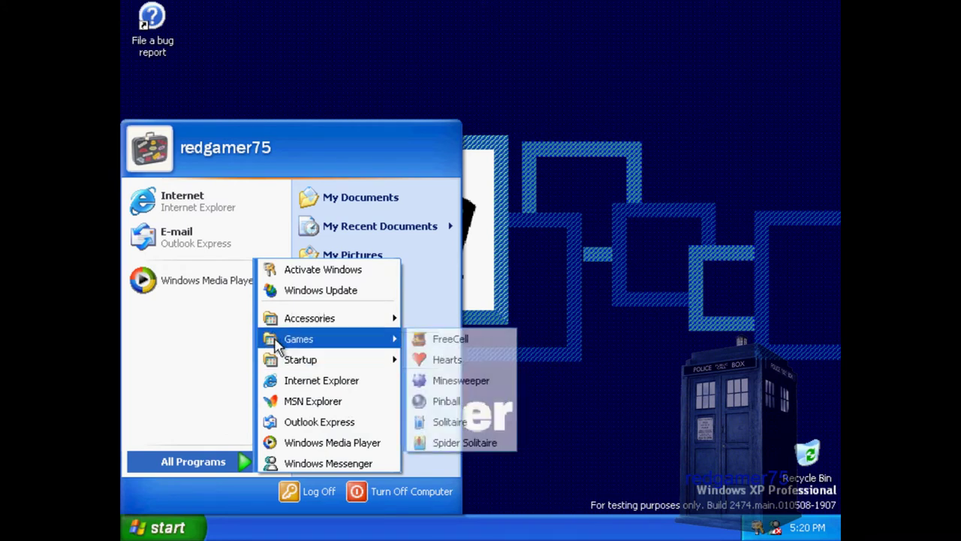
pyautogui.moveTo(357, 313)
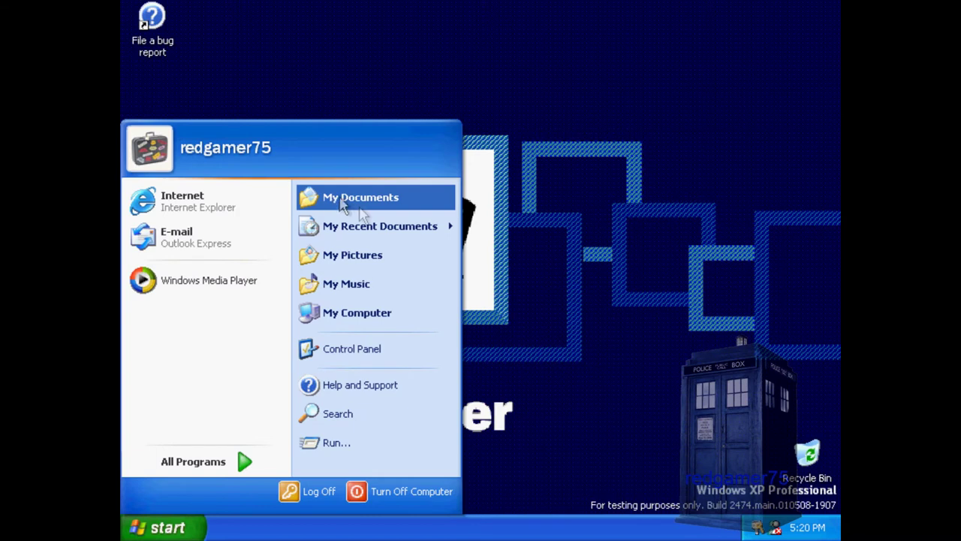
# View My Computer's properties (XP Professional Version 2002, 128 MB RAM), close them, reopen Start.
pyautogui.rightClick(359, 315)
pyautogui.click(397, 462)
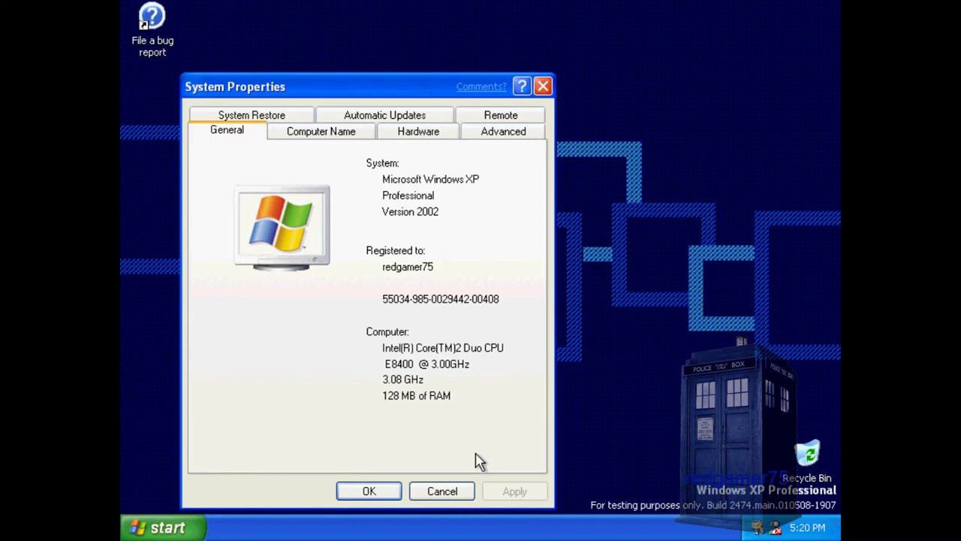
pyautogui.click(376, 489)
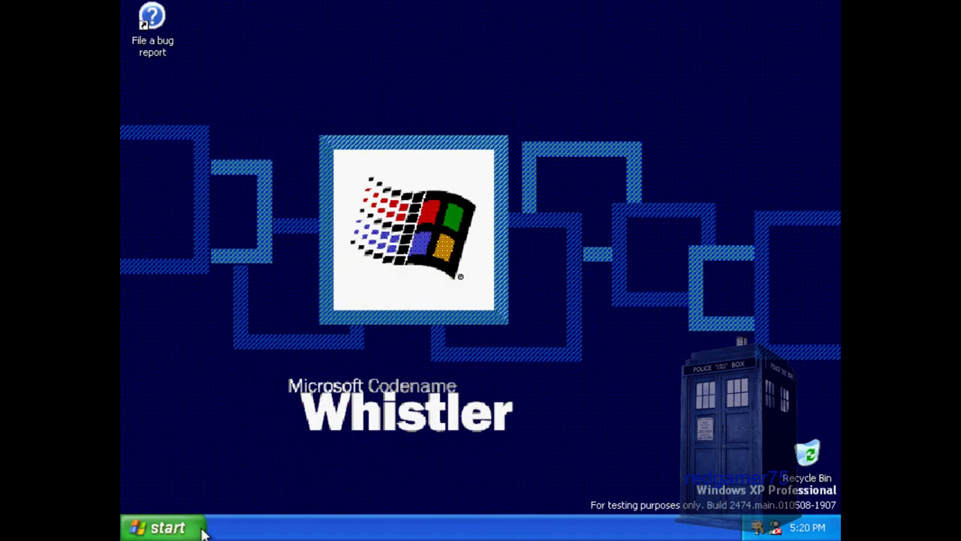
pyautogui.click(201, 530)
pyautogui.moveTo(203, 461)
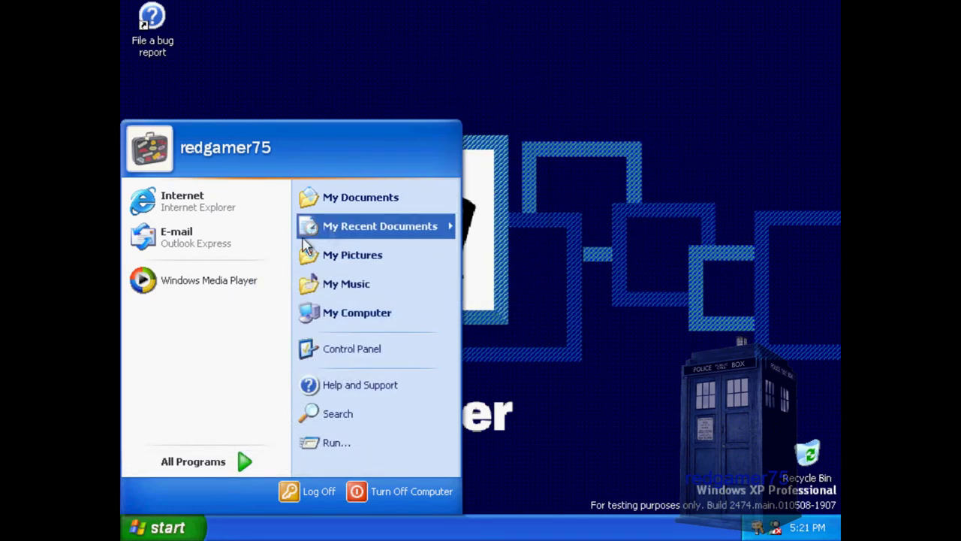
# Browse from My Computer through C:\WINDOWS\Help\Tours into mmTour, then step back.
pyautogui.click(354, 311)
pyautogui.doubleClick(363, 235)
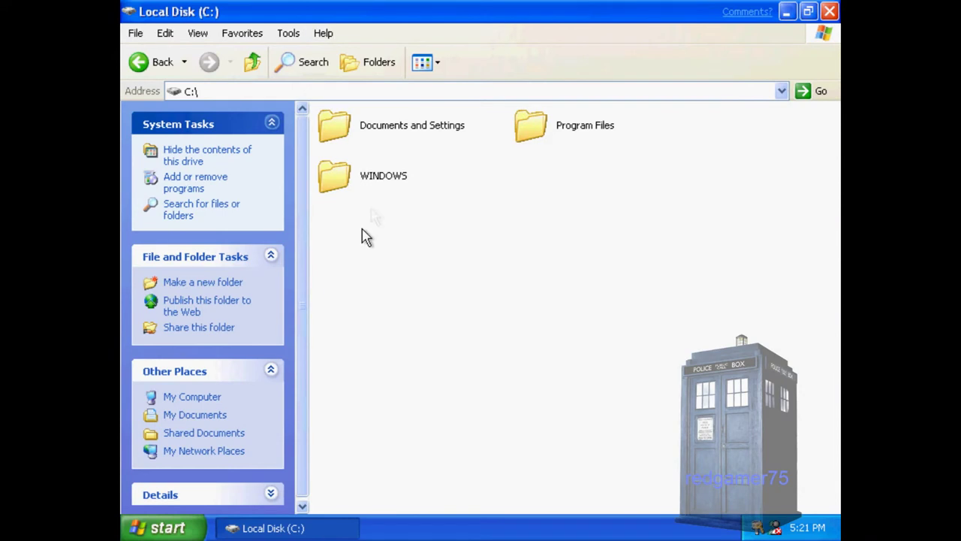
pyautogui.doubleClick(367, 186)
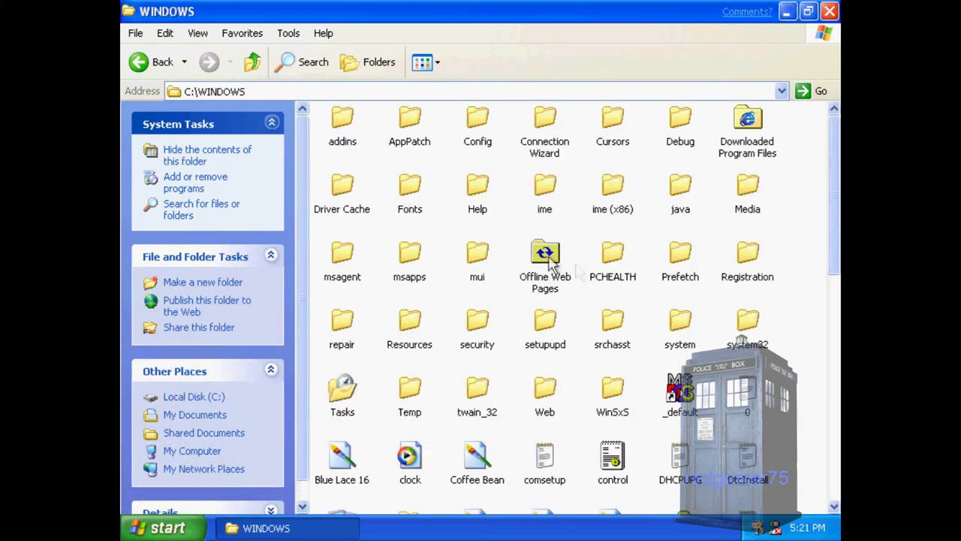
pyautogui.doubleClick(456, 201)
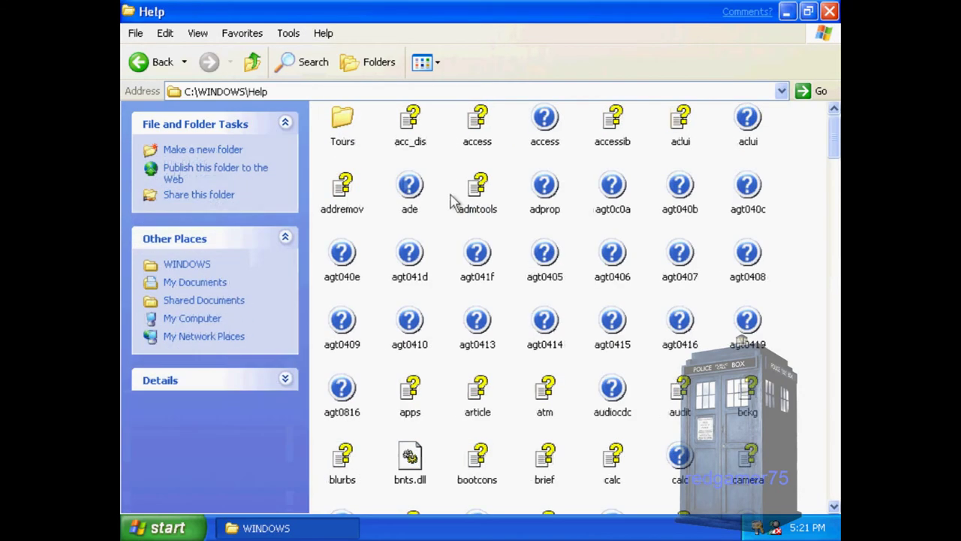
pyautogui.doubleClick(349, 145)
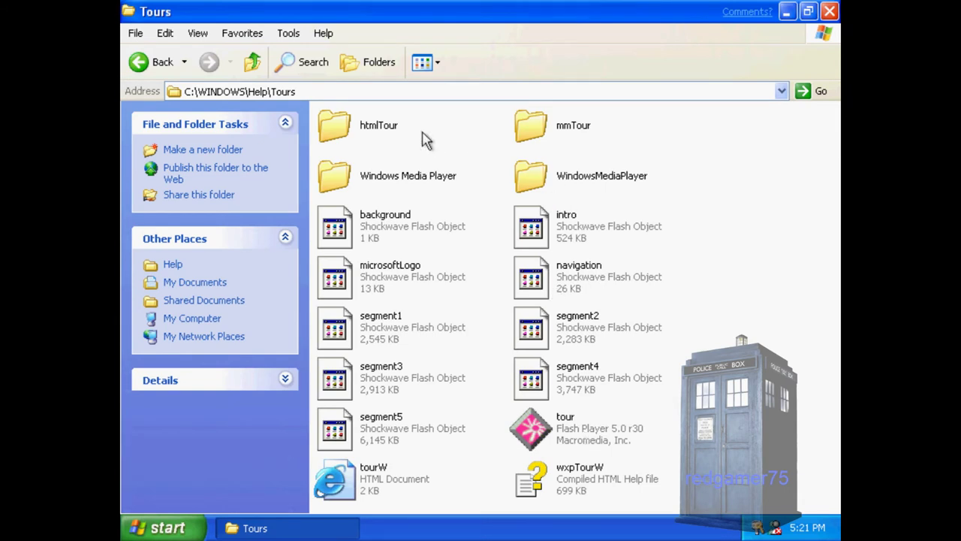
pyautogui.doubleClick(573, 128)
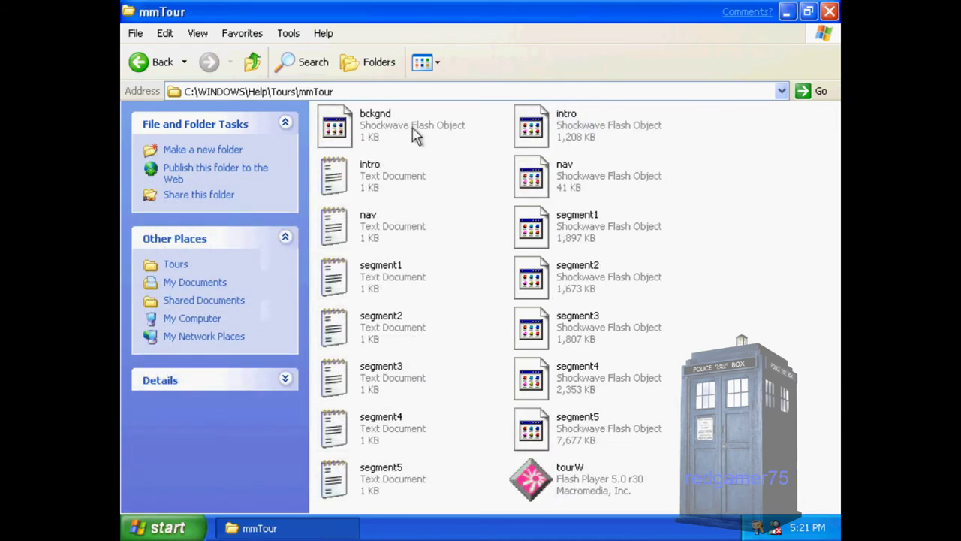
pyautogui.click(156, 75)
# Navigate from the WINDOWS folder into system32\oobe\images.
pyautogui.click(158, 77)
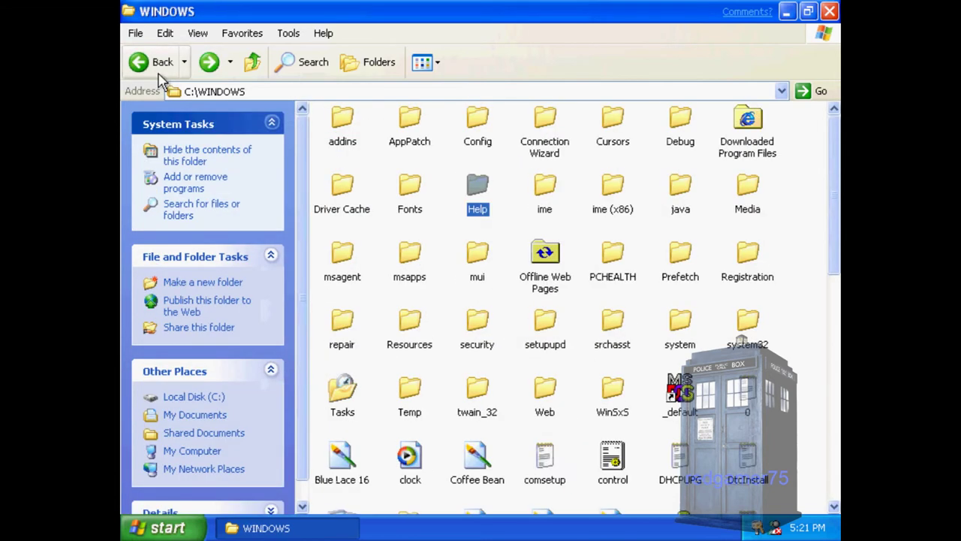
pyautogui.doubleClick(745, 323)
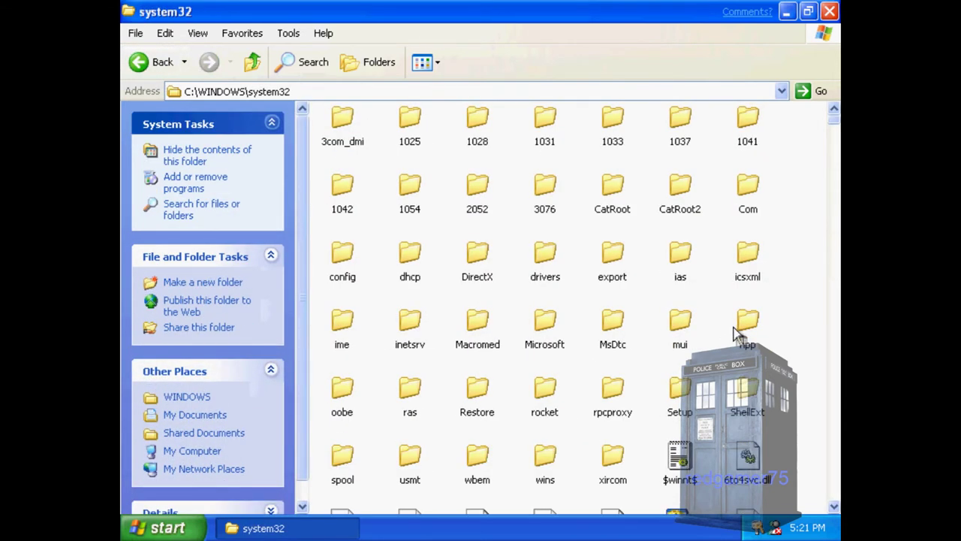
pyautogui.doubleClick(342, 389)
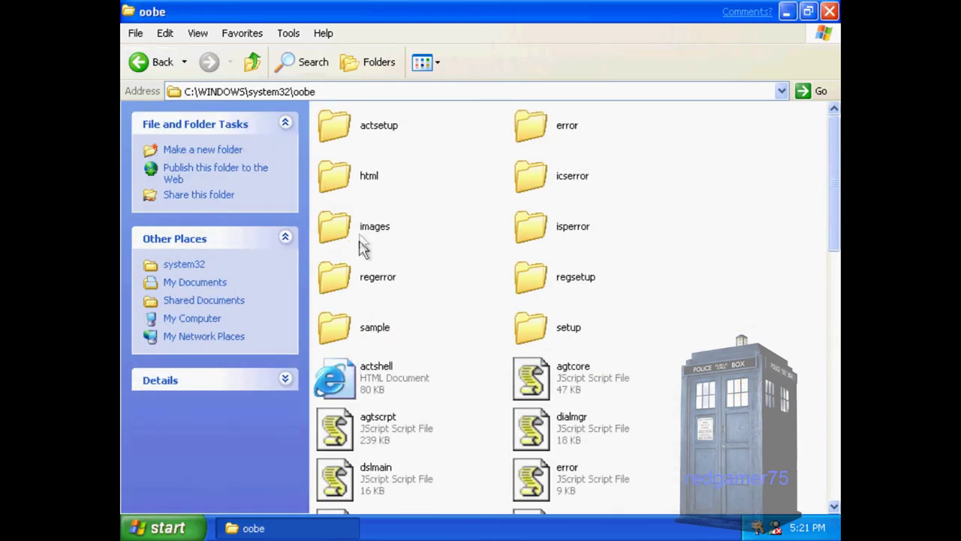
pyautogui.doubleClick(360, 227)
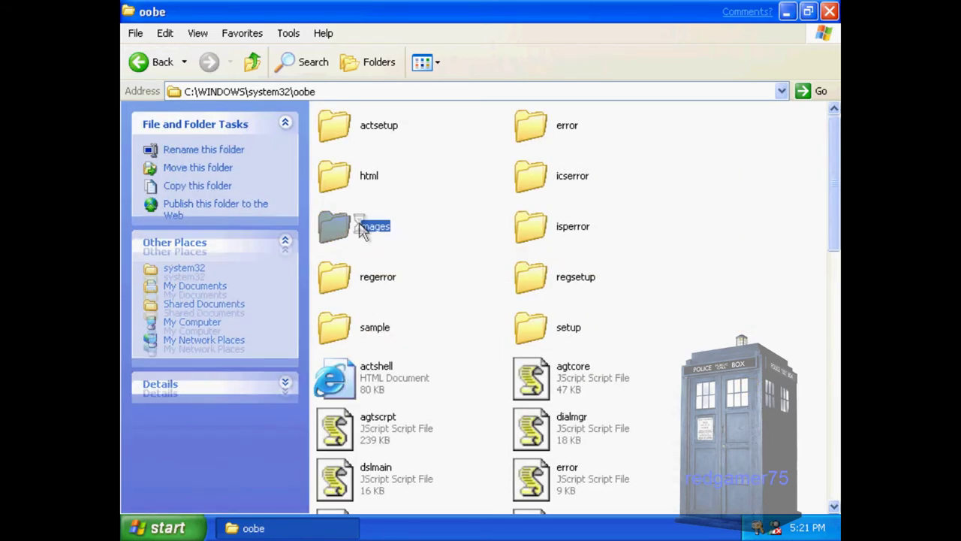
# Scroll through the setup picture thumbnails, then close the images window.
pyautogui.scroll(-3, 378, 261)
pyautogui.scroll(-5, 377, 261)
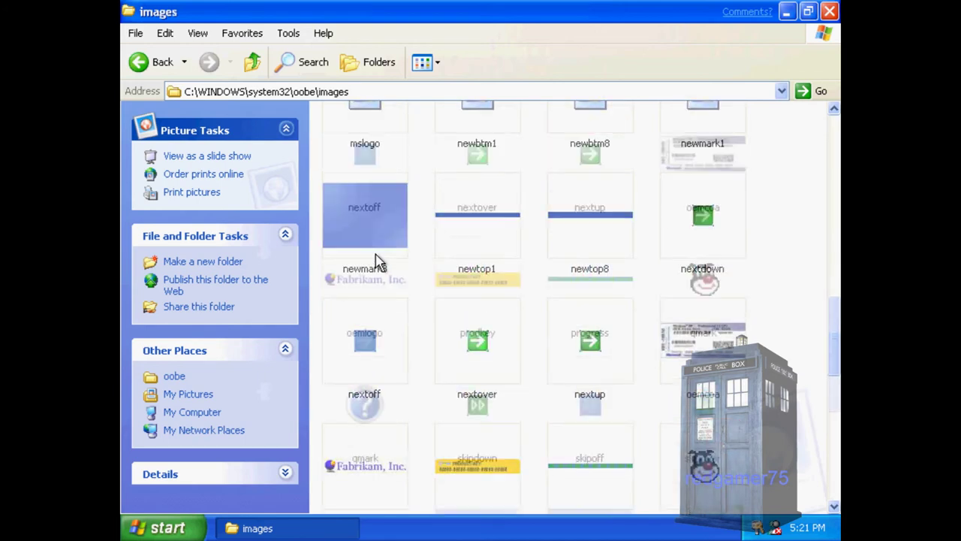
pyautogui.scroll(-5, 378, 261)
pyautogui.scroll(5, 378, 261)
pyautogui.scroll(-4, 378, 260)
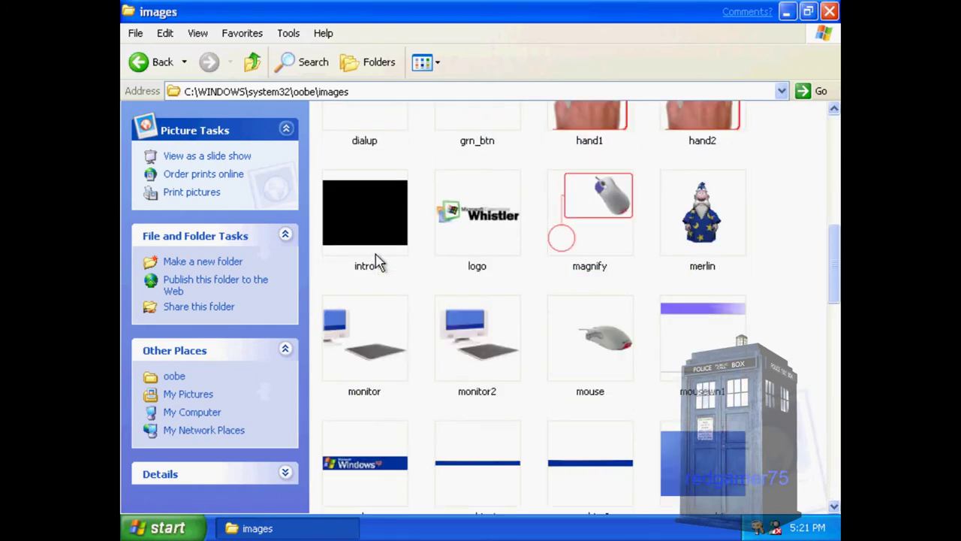
pyautogui.scroll(-4, 378, 260)
pyautogui.scroll(5, 800, 450)
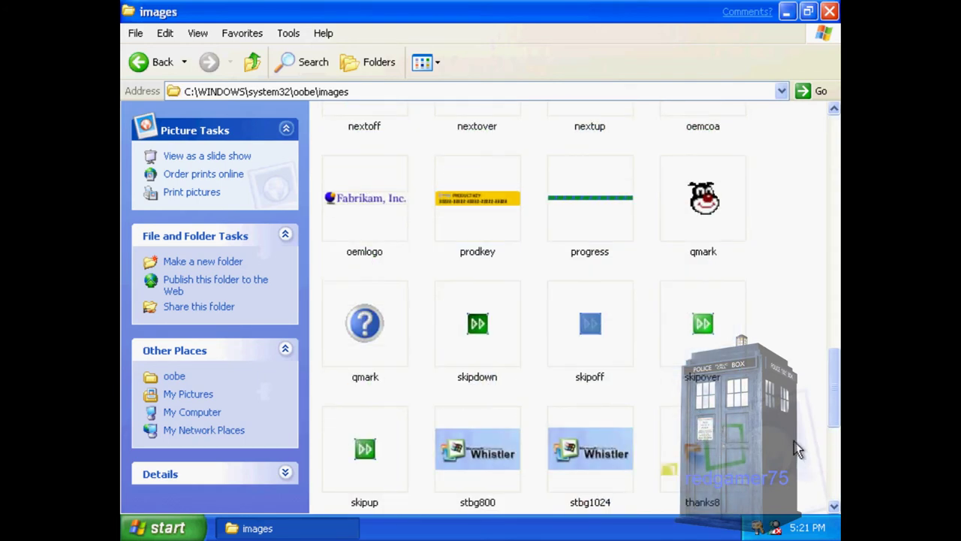
pyautogui.scroll(3, 798, 448)
pyautogui.scroll(4, 797, 448)
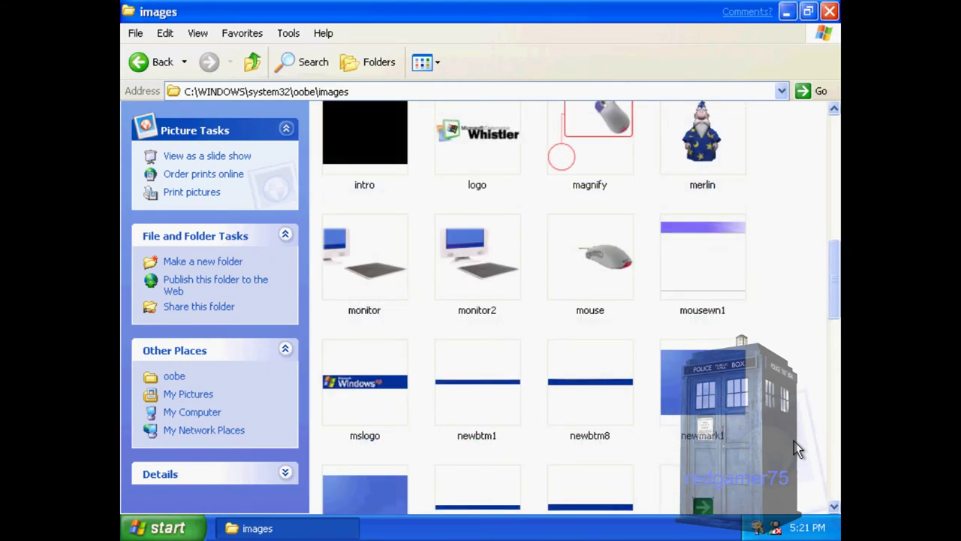
pyautogui.scroll(2, 798, 448)
pyautogui.scroll(2, 798, 448)
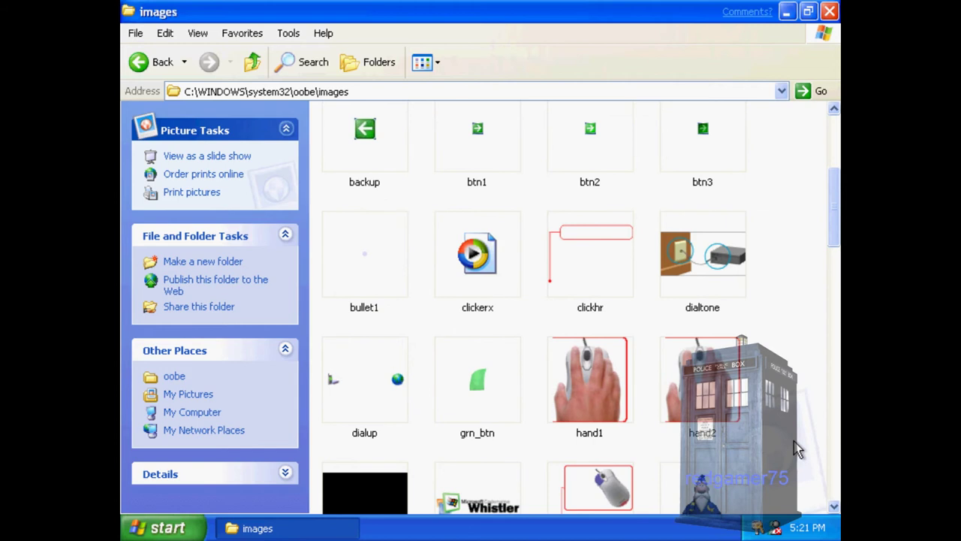
pyautogui.scroll(3, 798, 448)
pyautogui.click(830, 11)
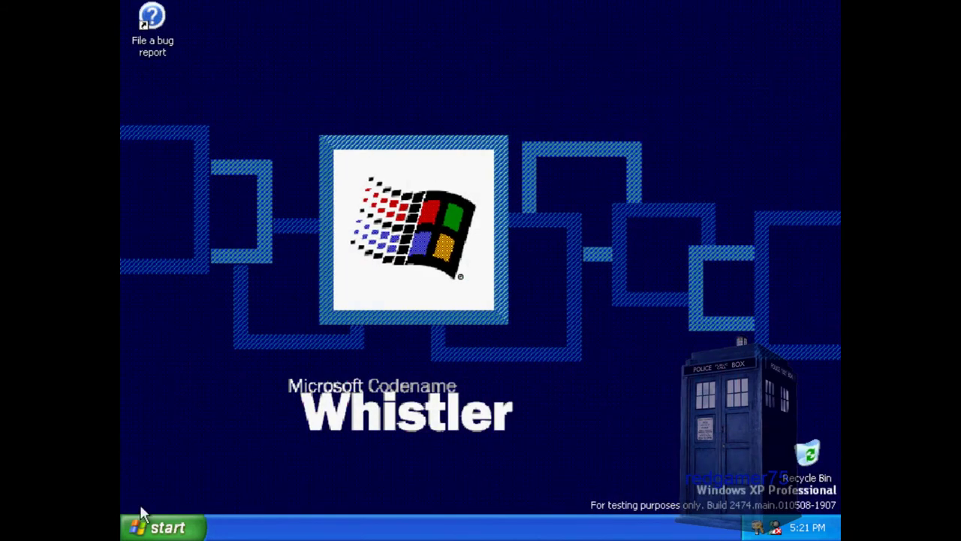
# Launch the Windows activation wizard from Start, dismiss it, and reopen the Start menu.
pyautogui.click(154, 519)
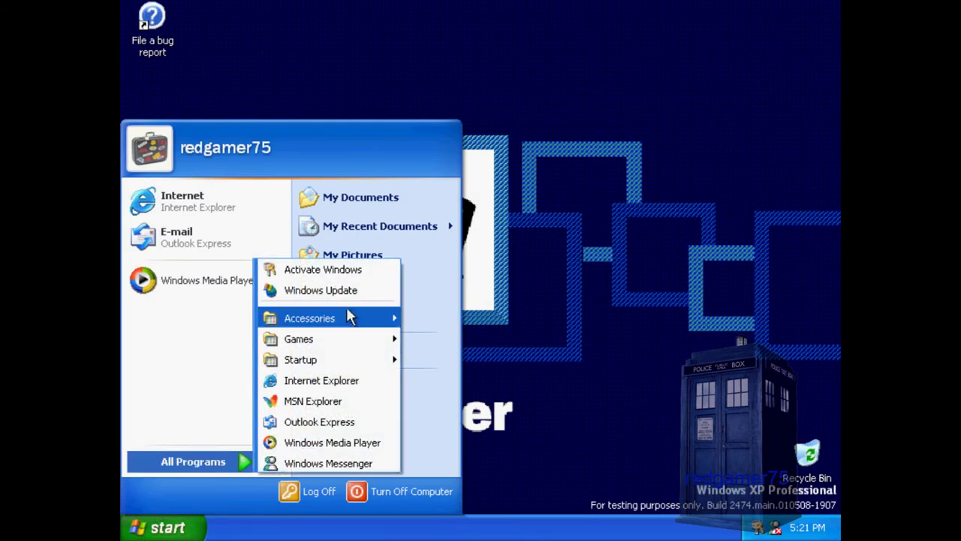
pyautogui.click(357, 280)
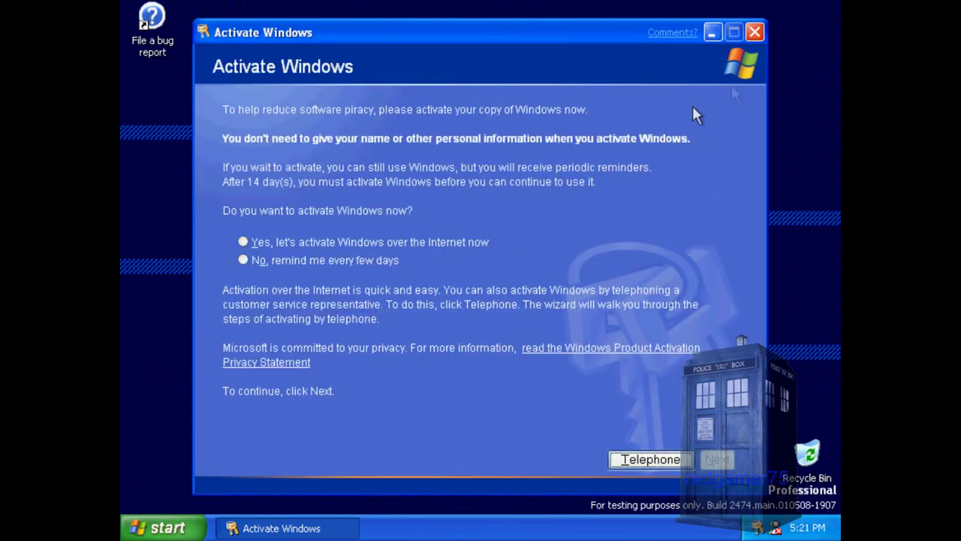
pyautogui.click(755, 32)
pyautogui.press('super')
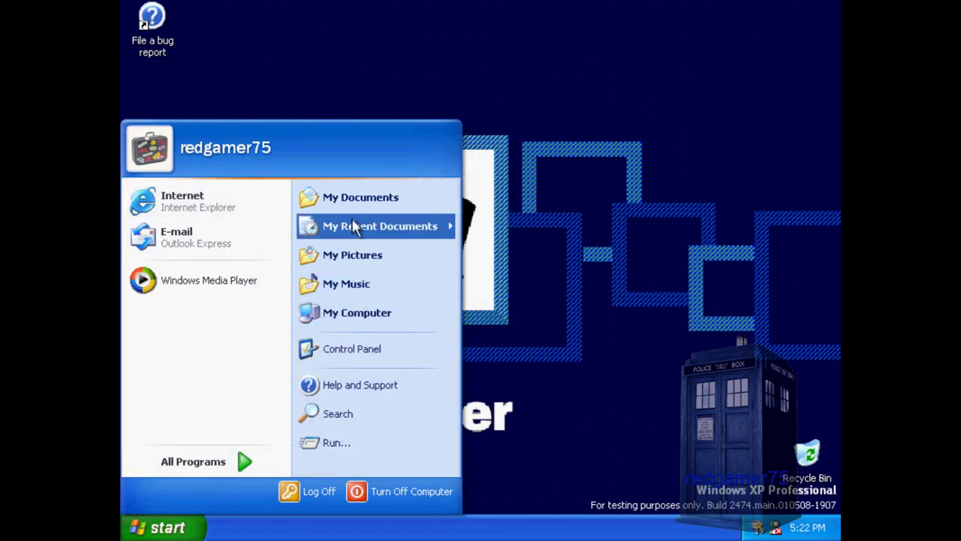
# Open and close My Music, returning to the Start menu.
pyautogui.click(356, 291)
pyautogui.click(684, 90)
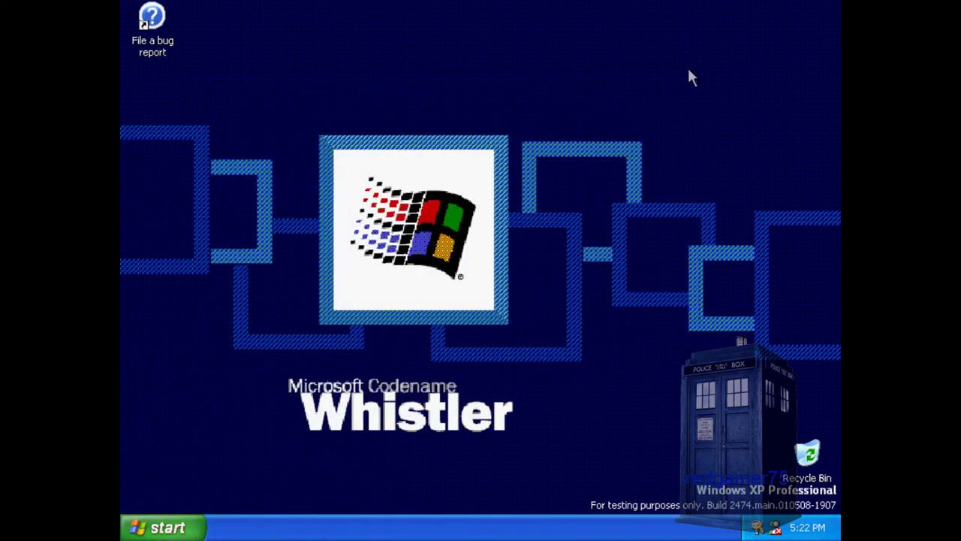
pyautogui.press('super')
# Scroll through the Sample Pictures filmstrip in My Pictures, close it, and reopen Start.
pyautogui.click(346, 254)
pyautogui.doubleClick(432, 235)
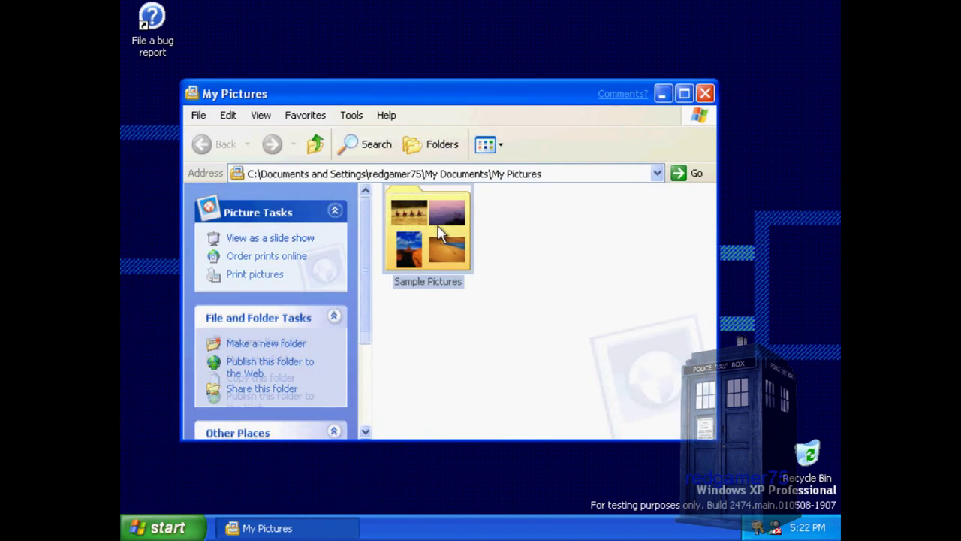
pyautogui.moveTo(466, 432); pyautogui.dragTo(590, 430)
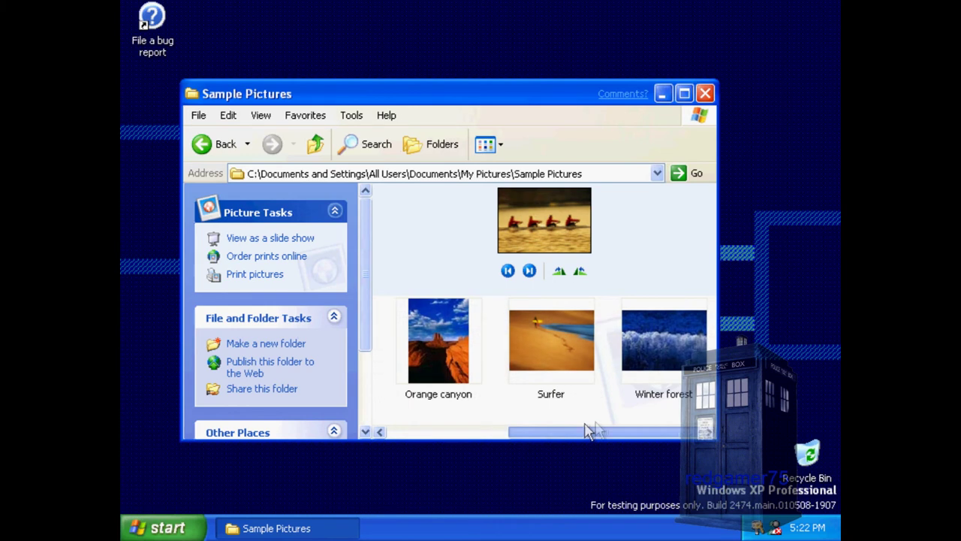
pyautogui.moveTo(589, 433); pyautogui.dragTo(474, 443)
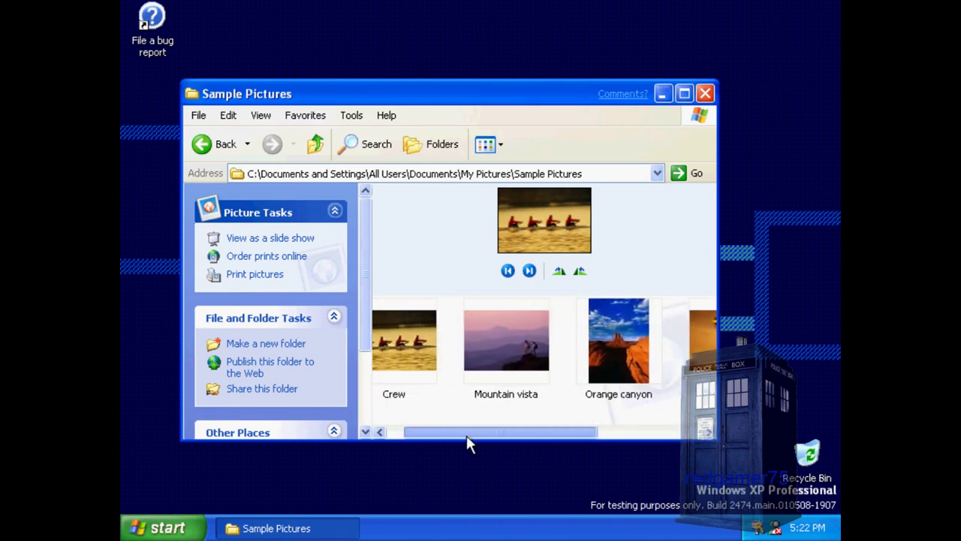
pyautogui.moveTo(474, 443); pyautogui.dragTo(454, 436)
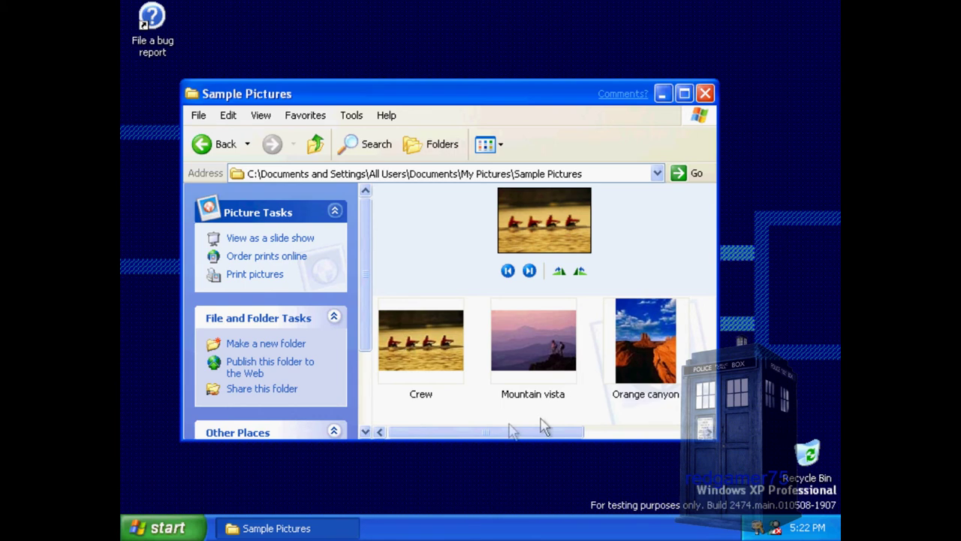
pyautogui.moveTo(485, 440); pyautogui.dragTo(616, 435)
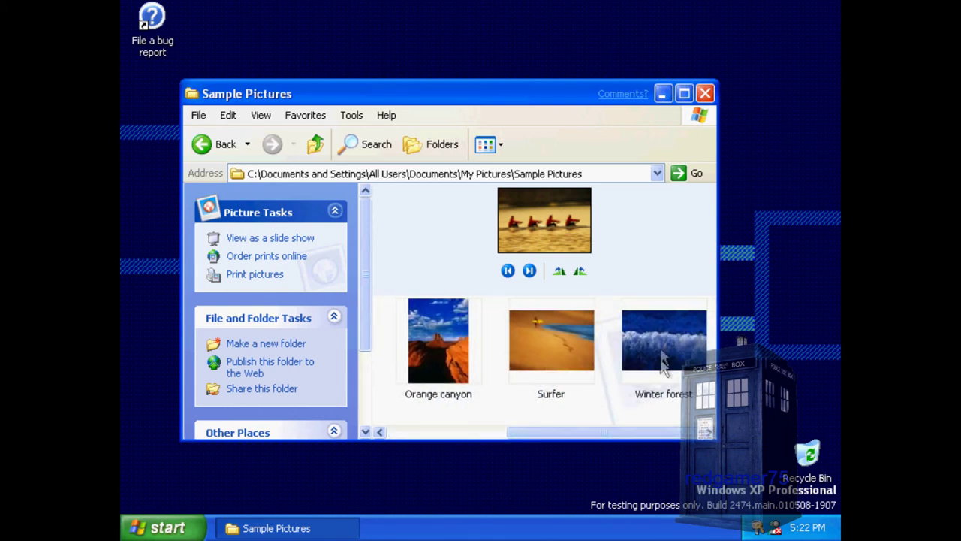
pyautogui.click(708, 95)
pyautogui.press('super')
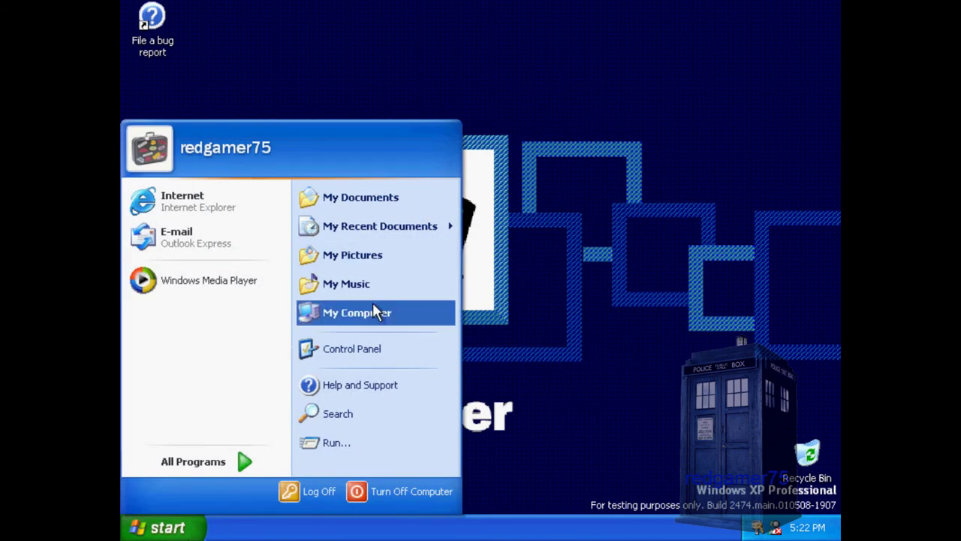
# From My Computer, open Local Disk (C:), peek at Program Files, then open Documents and Settings.
pyautogui.click(373, 304)
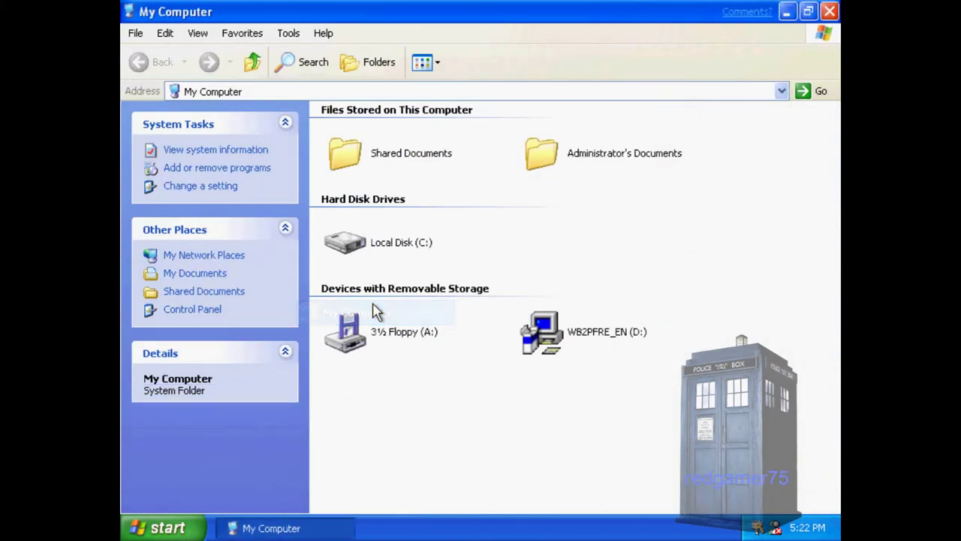
pyautogui.doubleClick(383, 236)
pyautogui.doubleClick(565, 144)
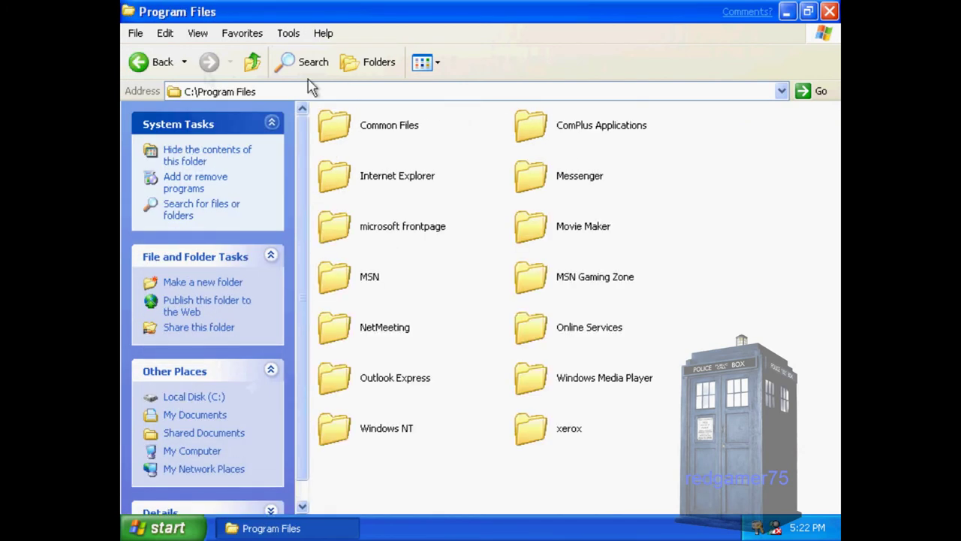
pyautogui.click(154, 63)
pyautogui.click(338, 129)
pyautogui.doubleClick(340, 131)
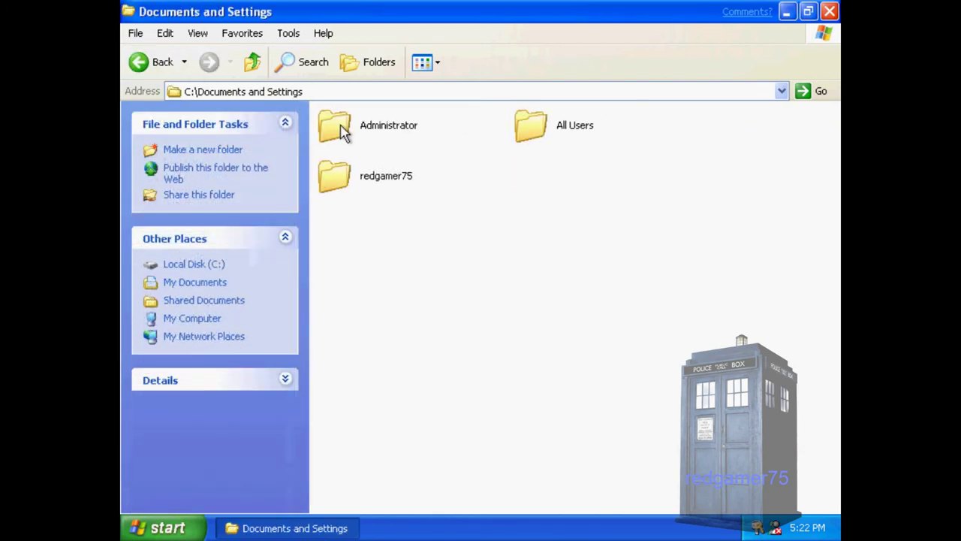
# In All Users' Shared Documents, view the Shared Music bitmap, check Shared Pictures, return to All Users.
pyautogui.doubleClick(526, 128)
pyautogui.doubleClick(414, 170)
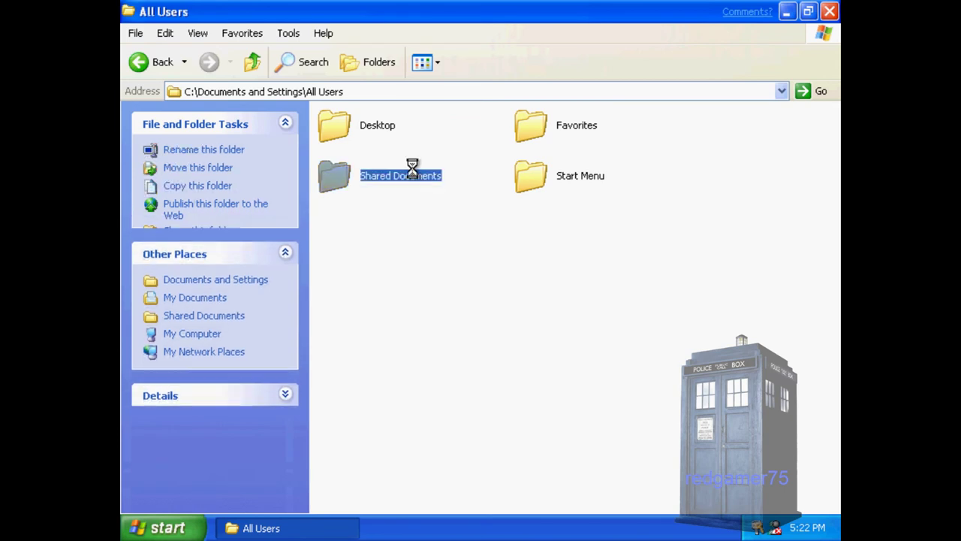
pyautogui.doubleClick(396, 129)
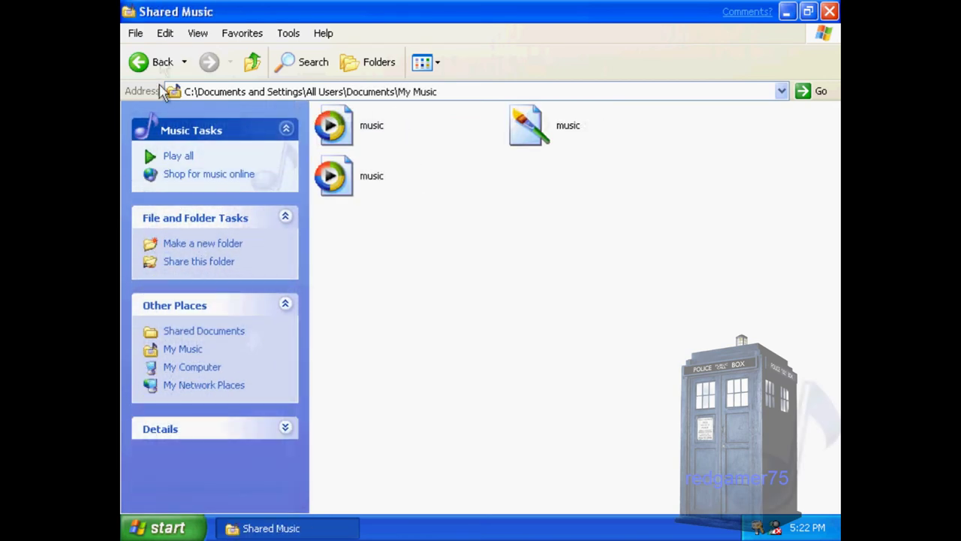
pyautogui.click(584, 123)
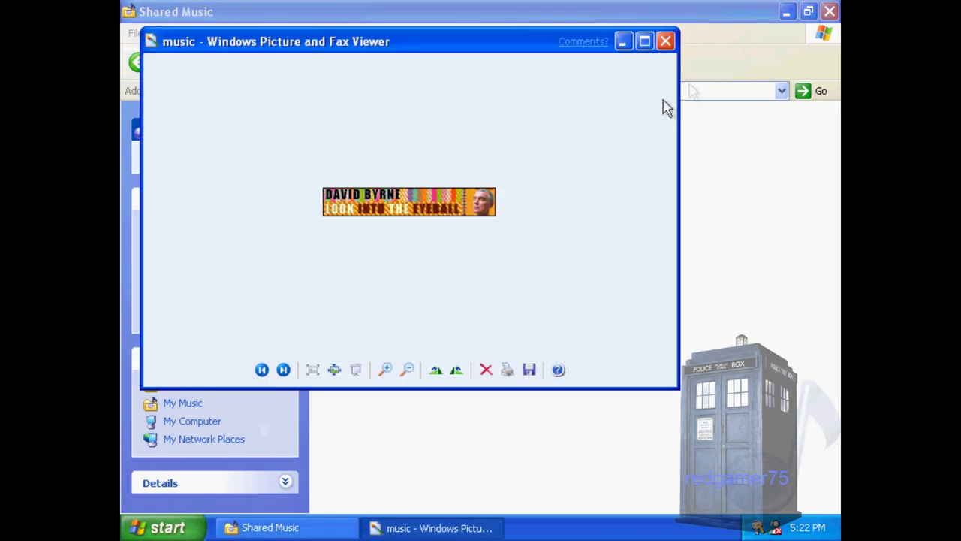
pyautogui.click(666, 41)
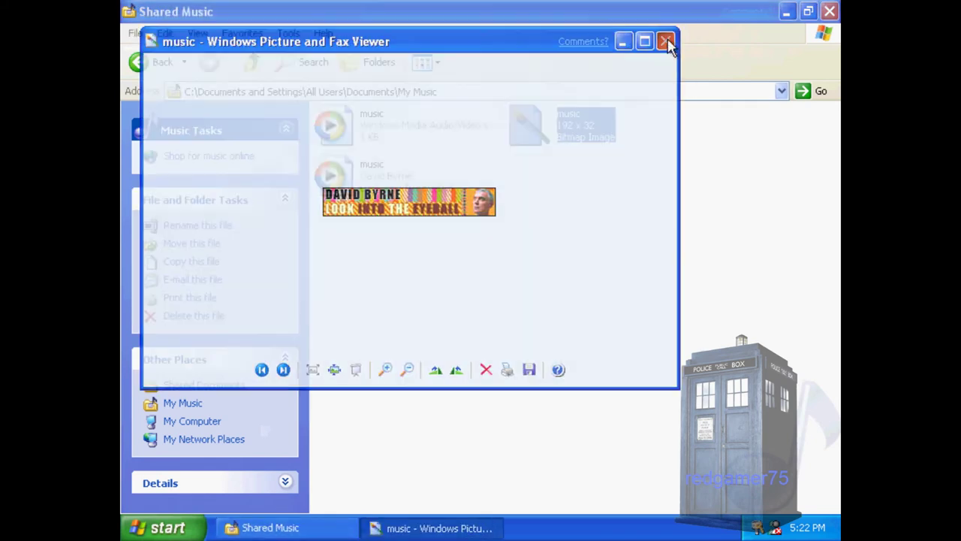
pyautogui.click(161, 63)
pyautogui.doubleClick(535, 143)
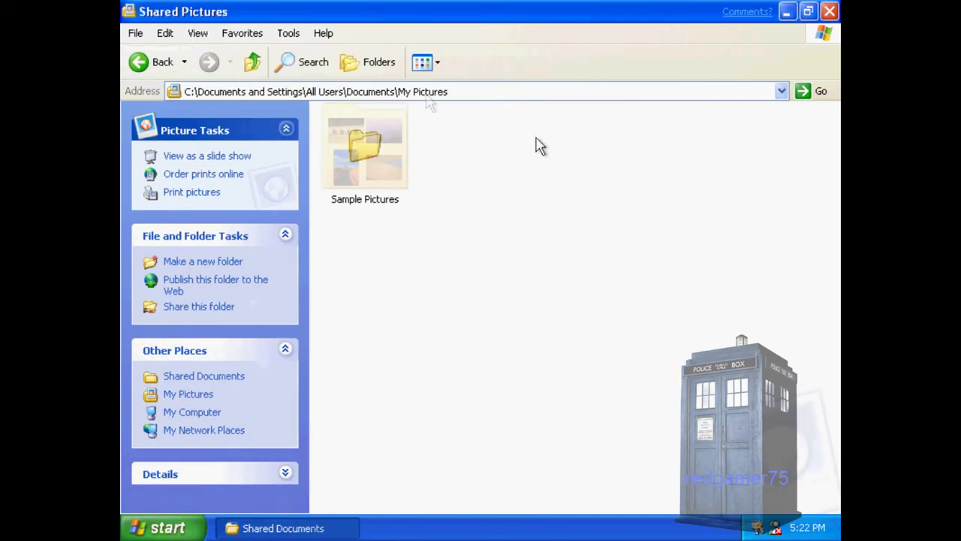
pyautogui.click(134, 72)
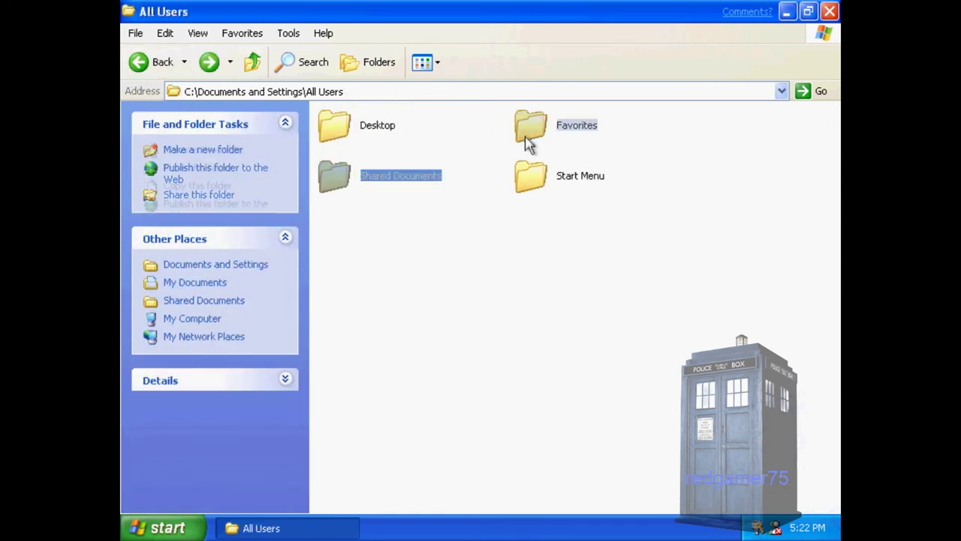
# Look inside the All Users Favorites and Desktop folders.
pyautogui.doubleClick(525, 139)
pyautogui.click(134, 72)
pyautogui.doubleClick(394, 135)
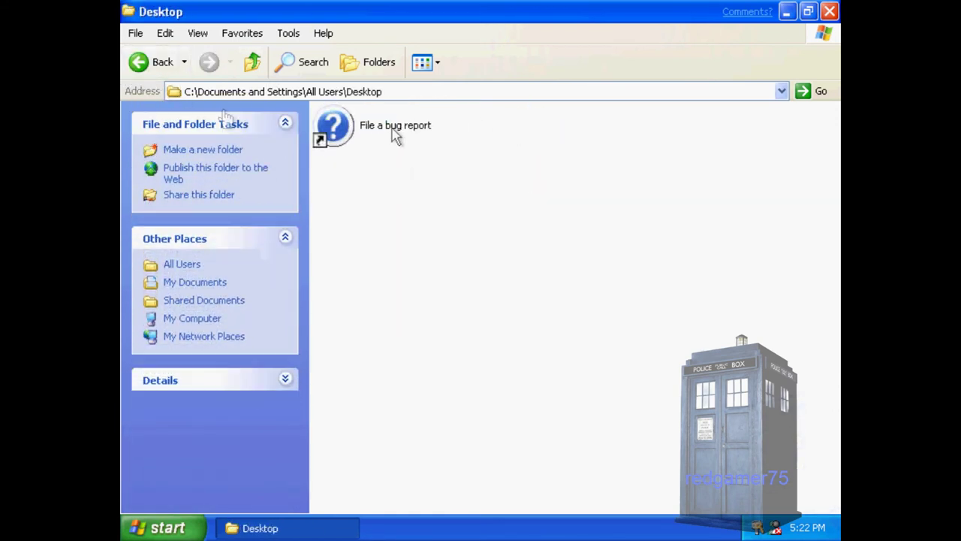
pyautogui.click(141, 61)
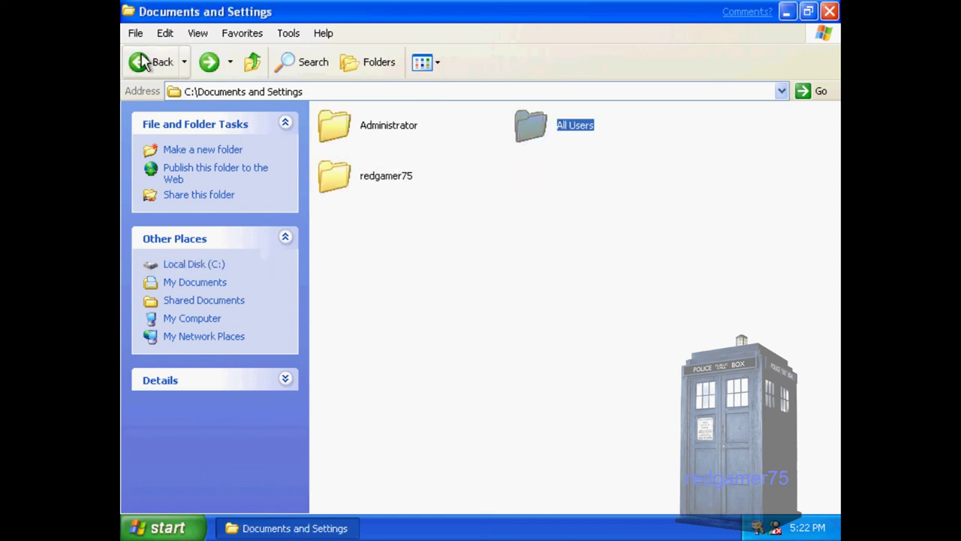
# Browse the user profile's My Documents and My Music, then return to Local Disk (C:).
pyautogui.doubleClick(354, 167)
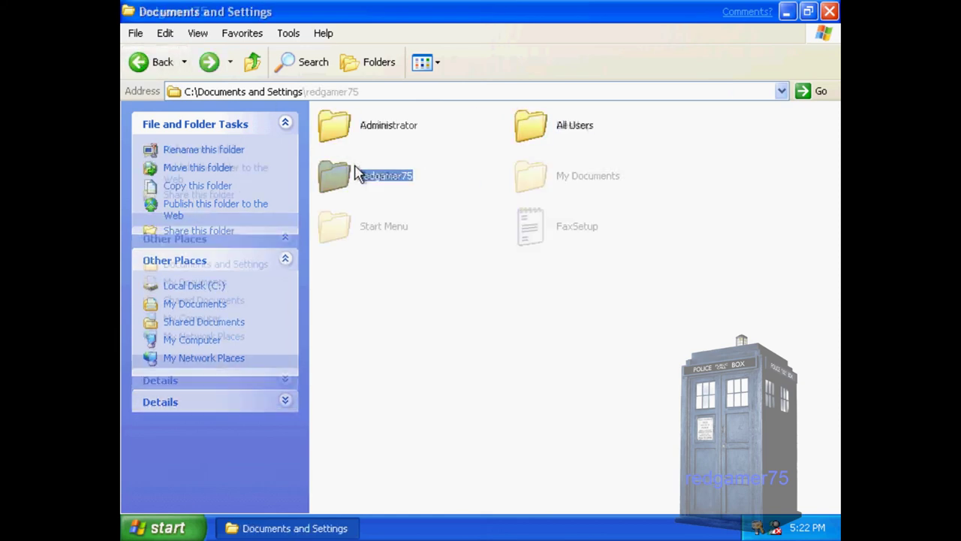
pyautogui.doubleClick(565, 185)
pyautogui.doubleClick(386, 129)
pyautogui.click(139, 75)
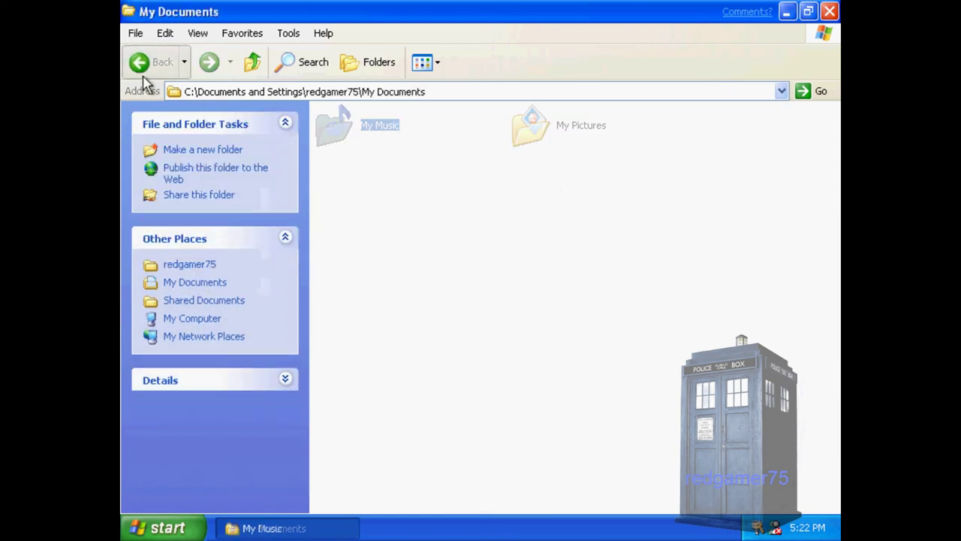
pyautogui.click(142, 76)
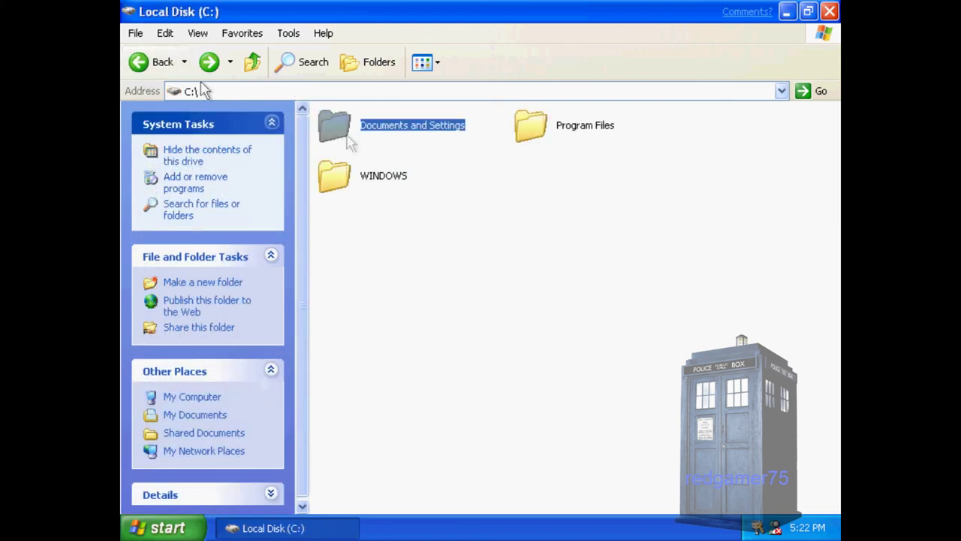
# Peek into Program Files' Online Services folder, then close the window.
pyautogui.doubleClick(515, 142)
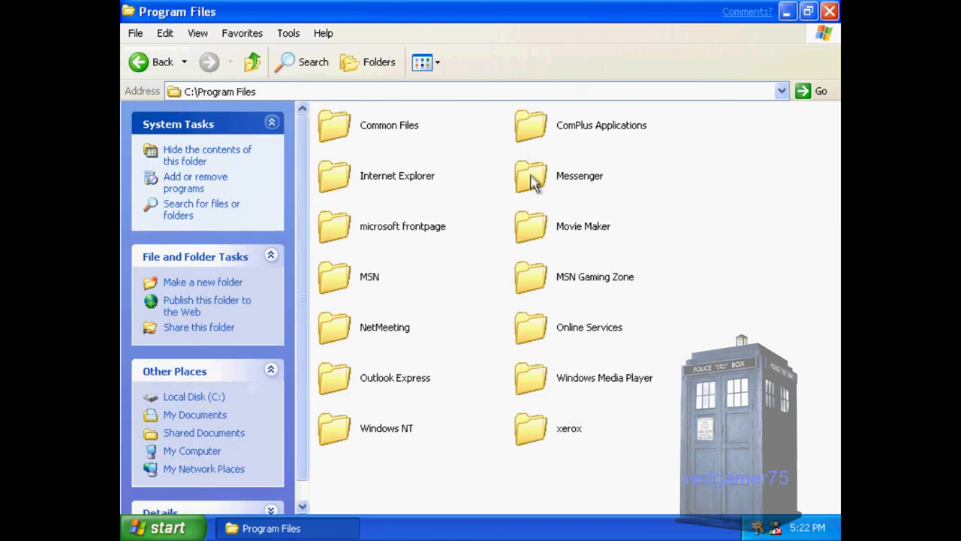
pyautogui.doubleClick(540, 335)
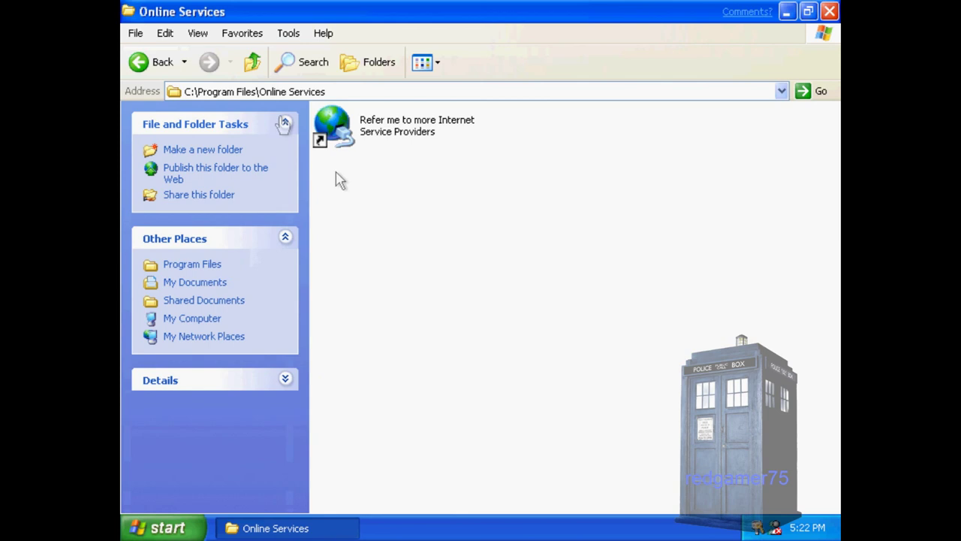
pyautogui.click(143, 69)
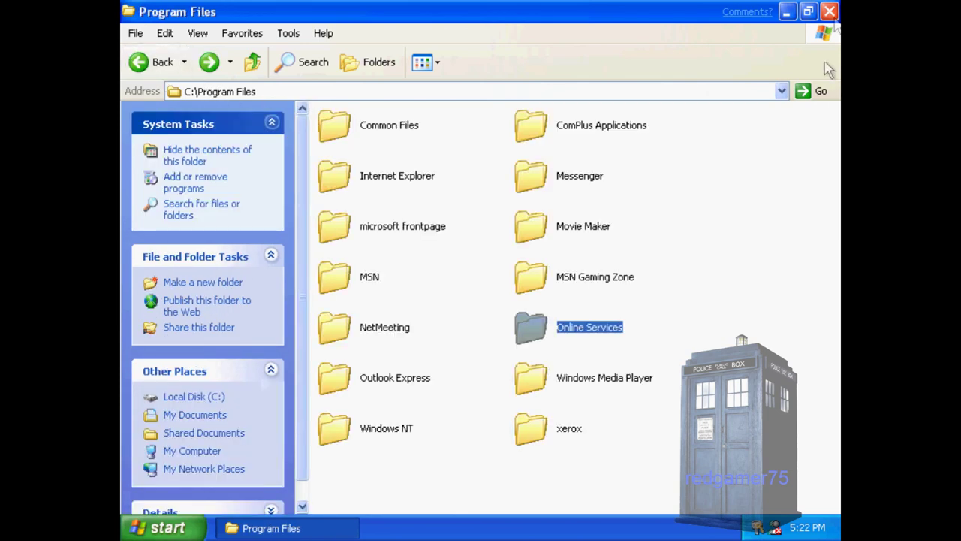
pyautogui.click(829, 11)
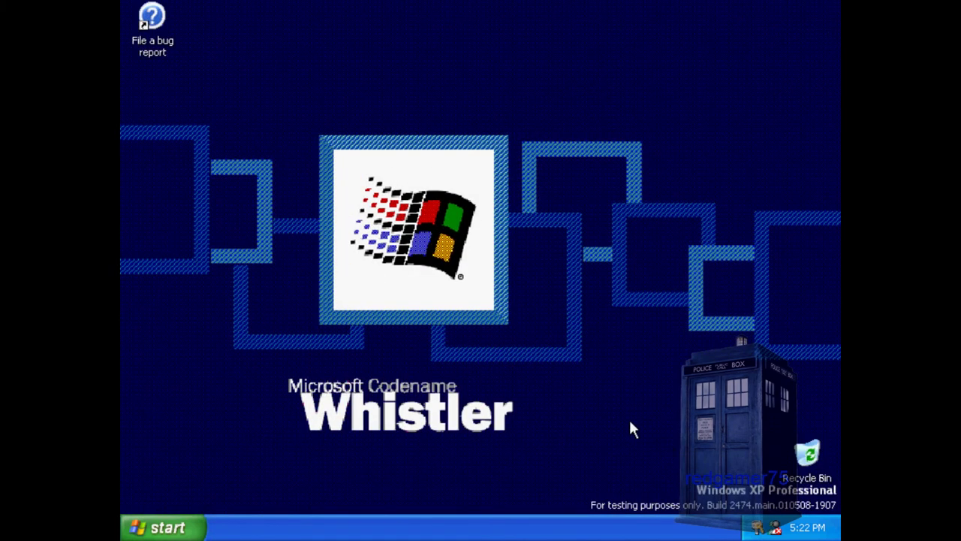